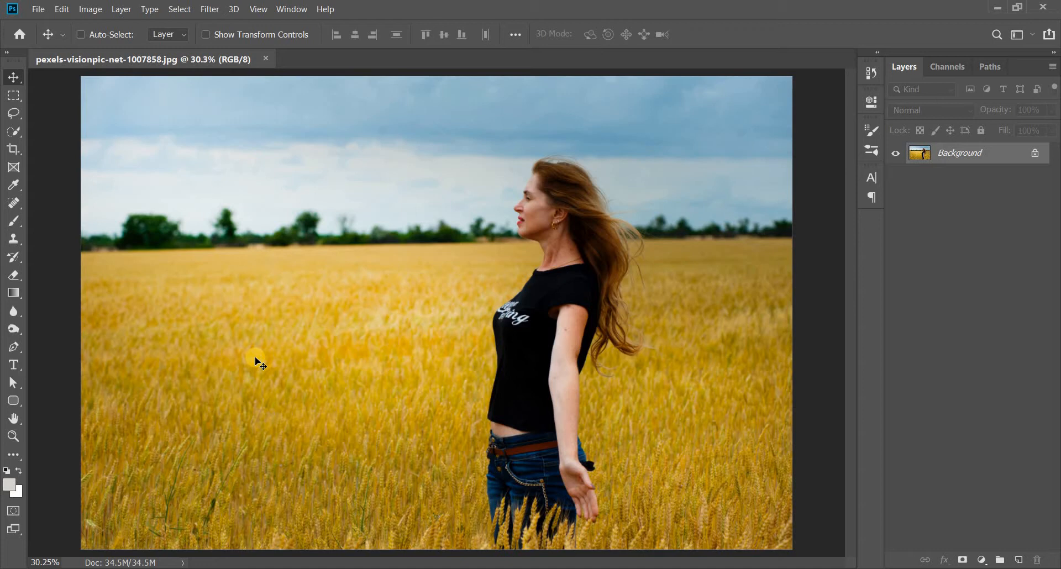
Step: Duplicate the Background layer and convert the copy to a smart object
key(ctrl)
key(ctrl+j)
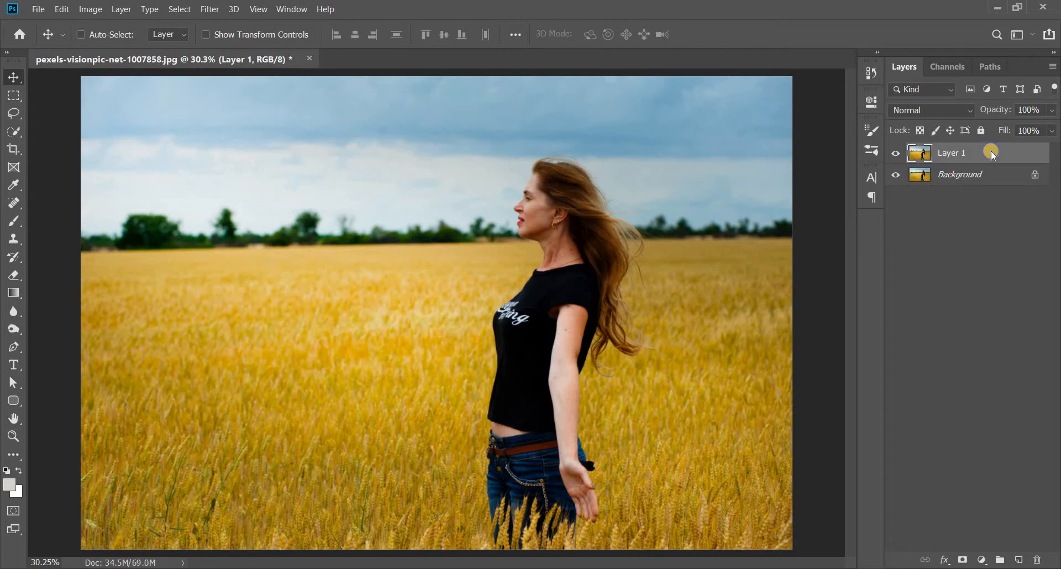
right_click(992, 155)
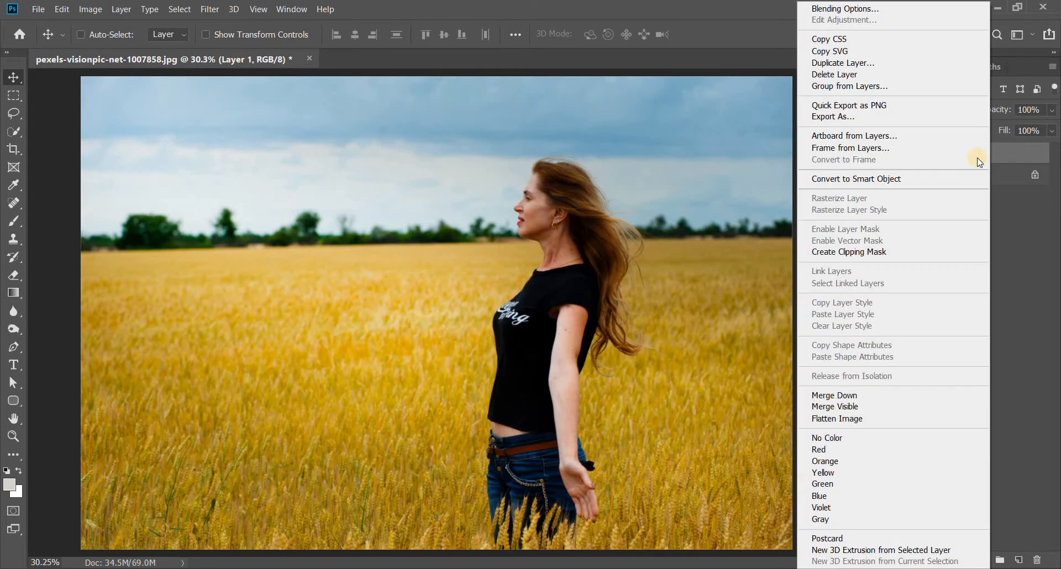
click(938, 179)
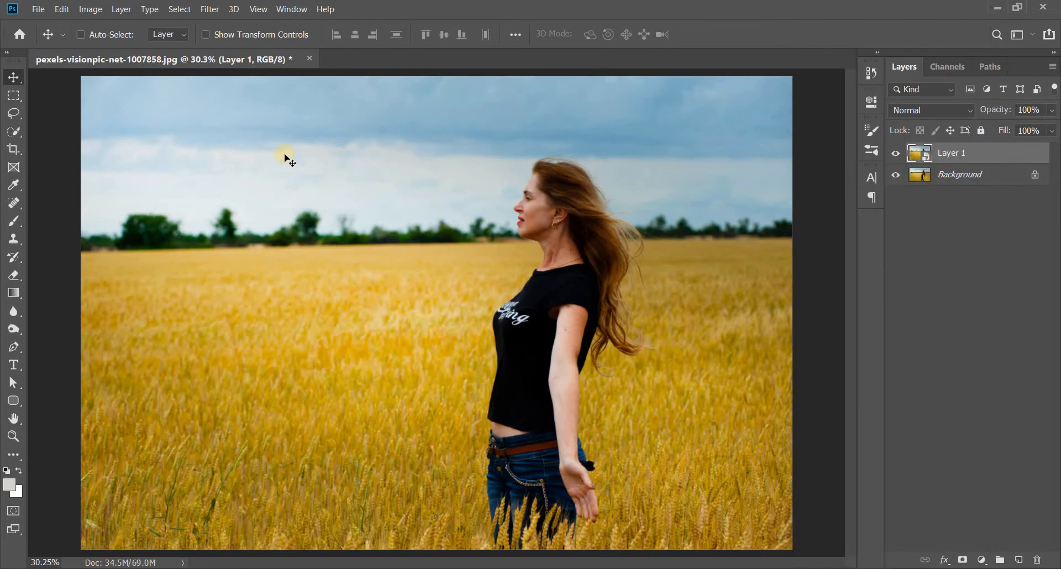
Step: Open the Camera Raw Filter on the layer copy and set the white balance Temperature to +15
click(213, 10)
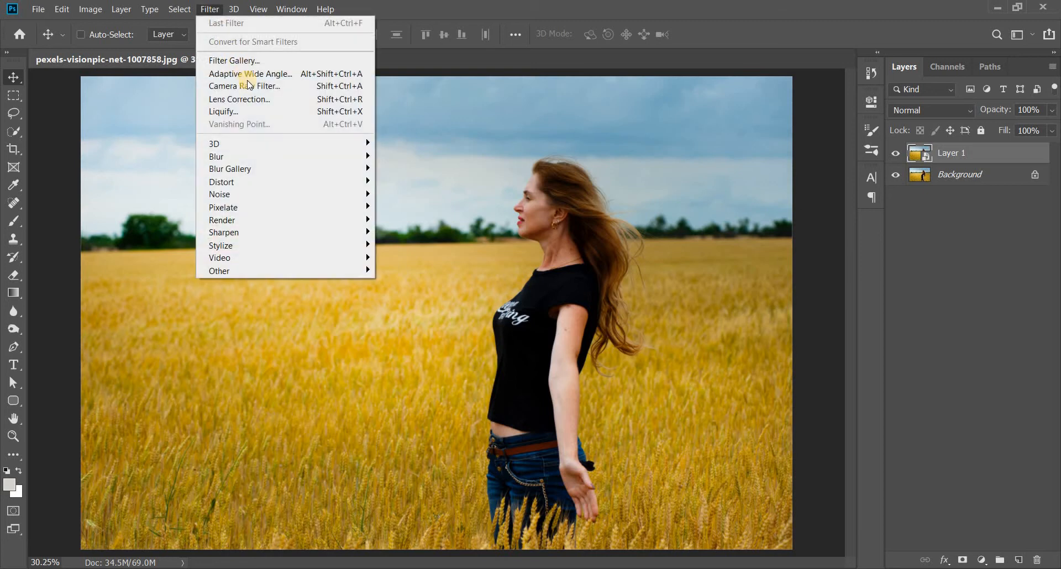
click(255, 87)
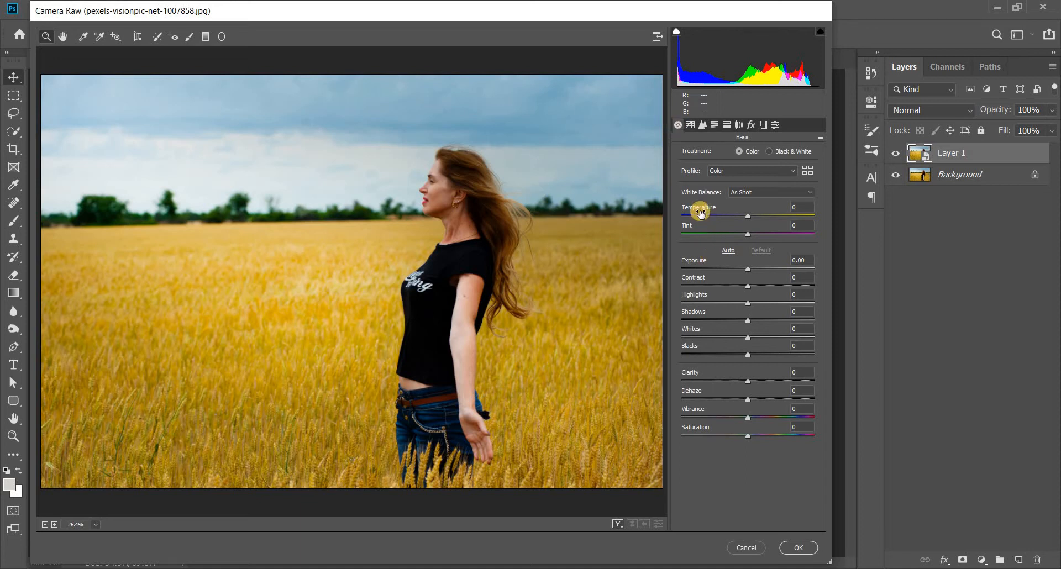
click(749, 217)
drag(750, 219, 718, 220)
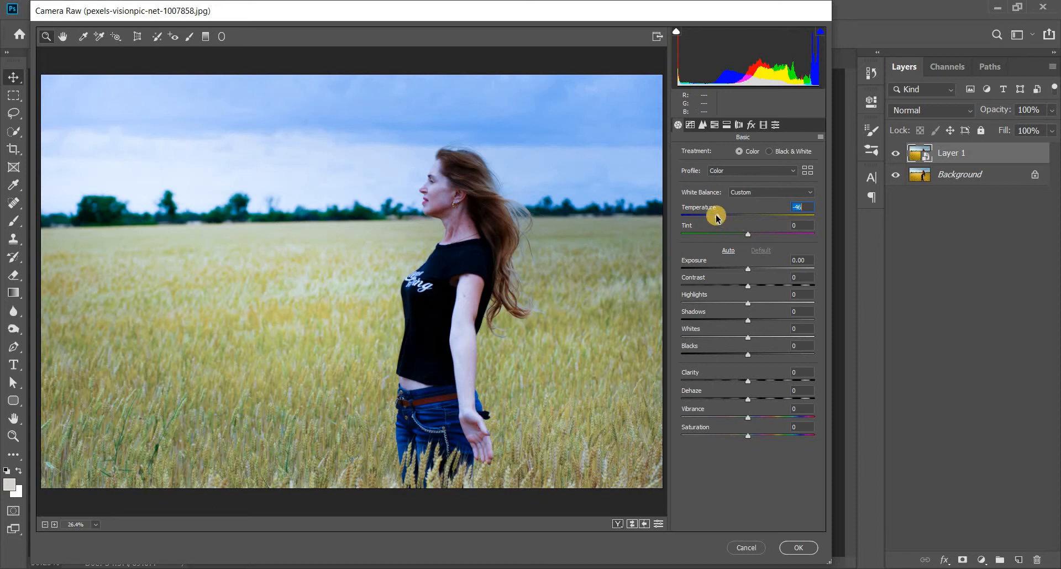
drag(724, 217, 754, 218)
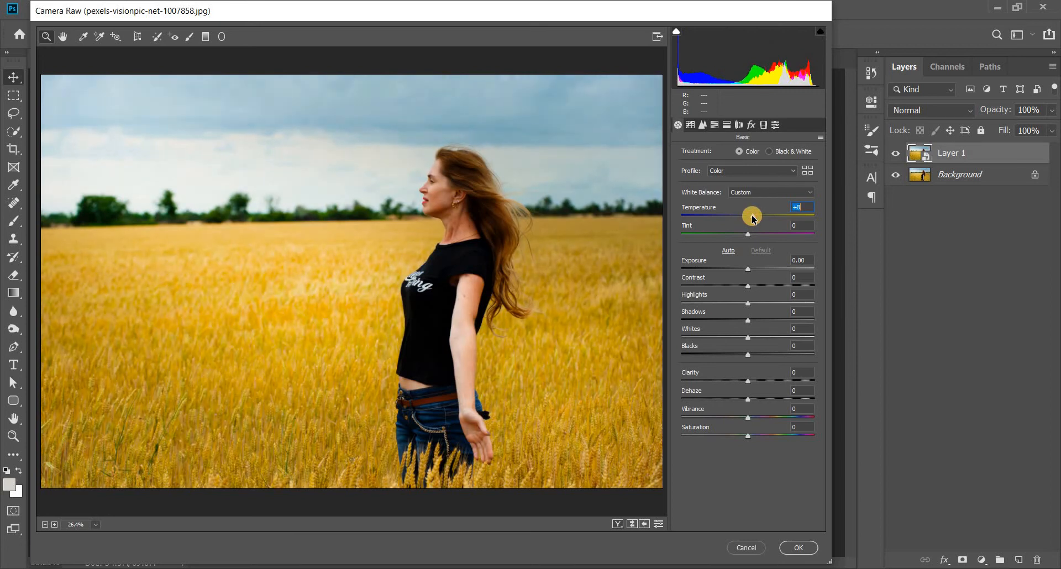
drag(752, 216, 757, 219)
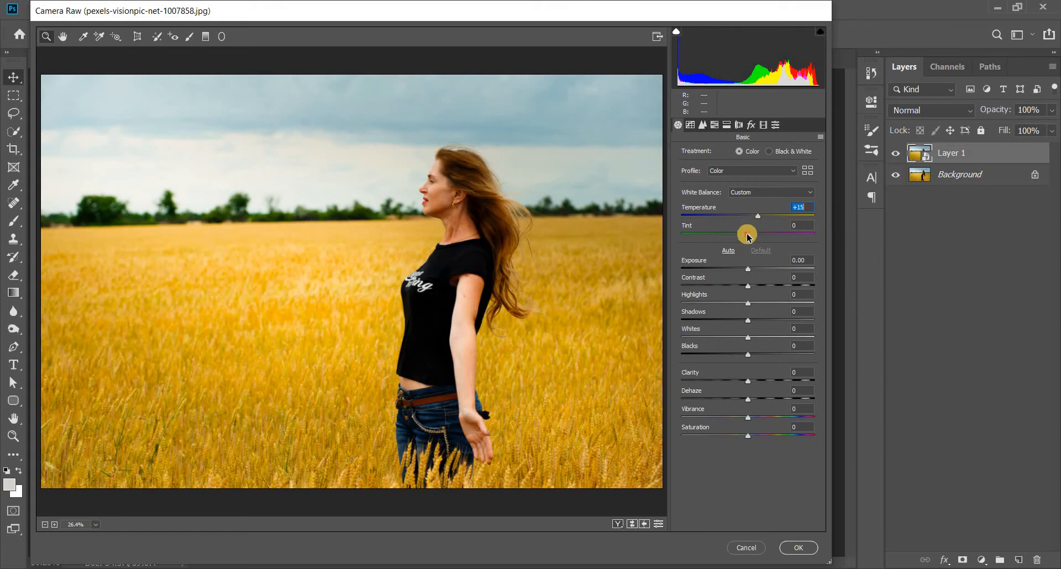
Step: Set the Tint to +15 and compare the before and after versions of the photo
drag(748, 236, 698, 234)
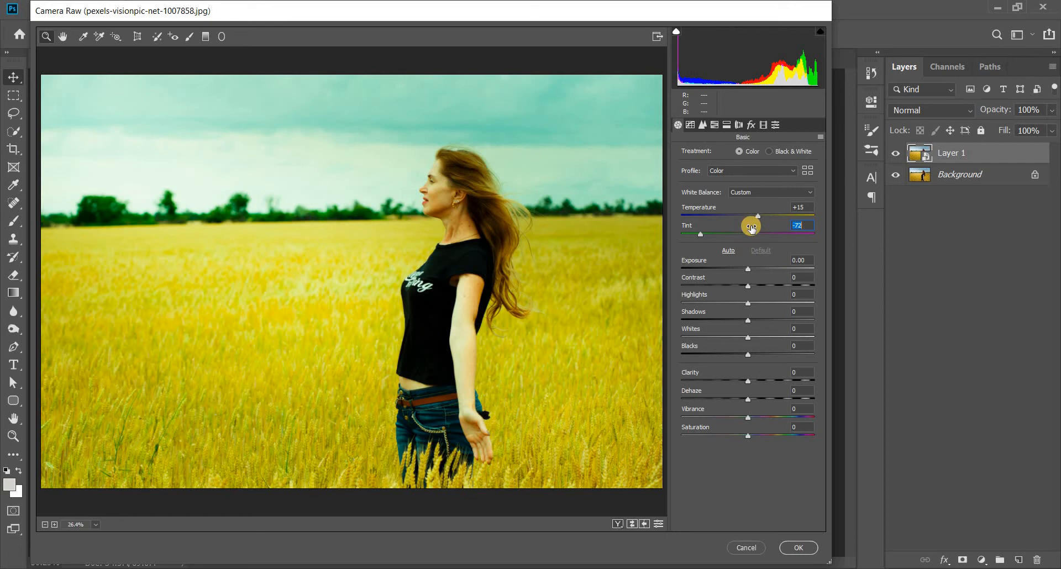
drag(702, 236, 761, 240)
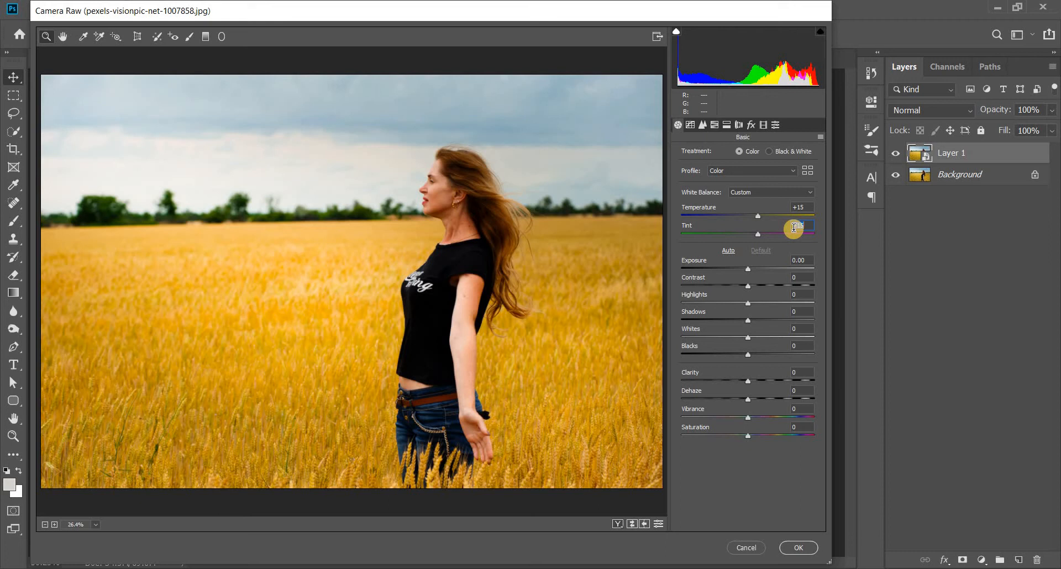
click(617, 524)
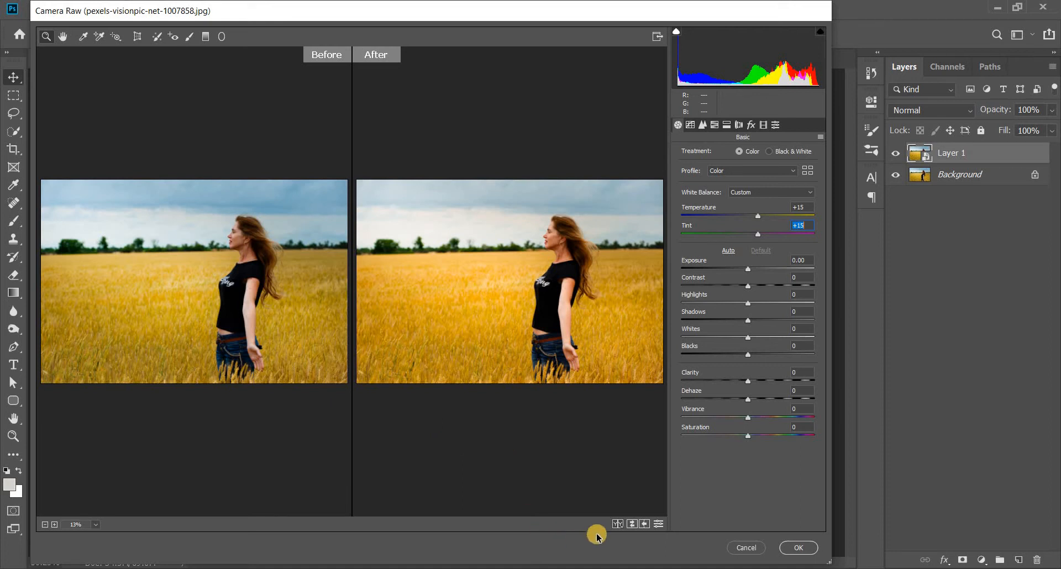
click(617, 524)
click(617, 524)
click(617, 524)
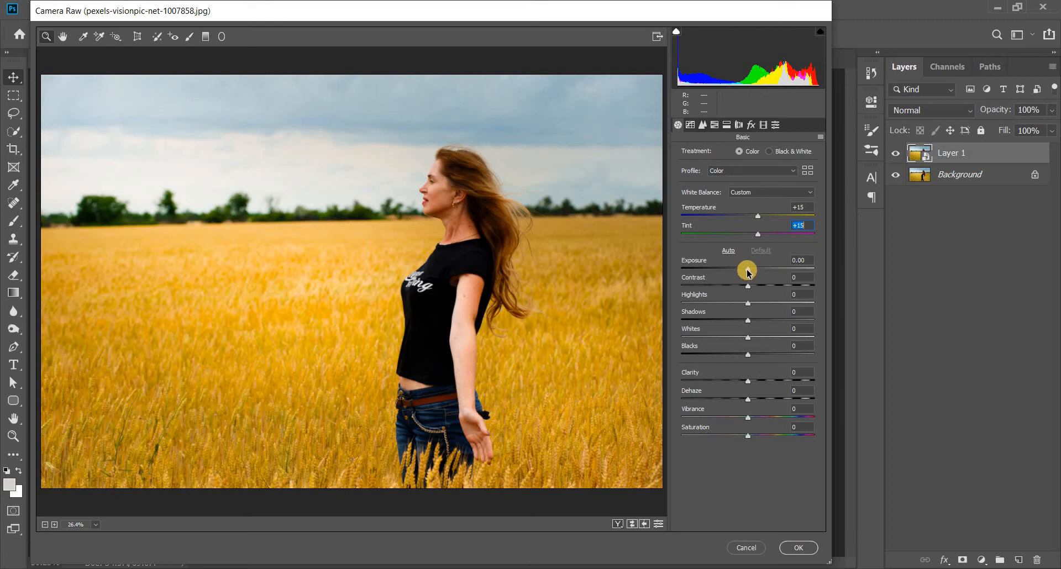
Step: Set the Exposure to +0.25, and test higher and lower Contrast before resetting it to 0
drag(747, 272, 751, 273)
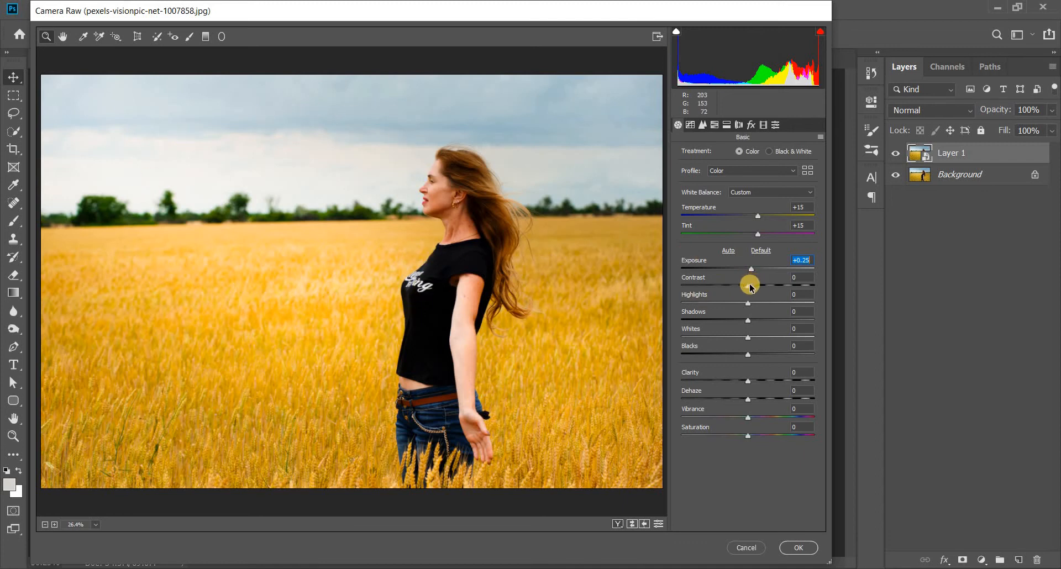
drag(750, 288, 786, 289)
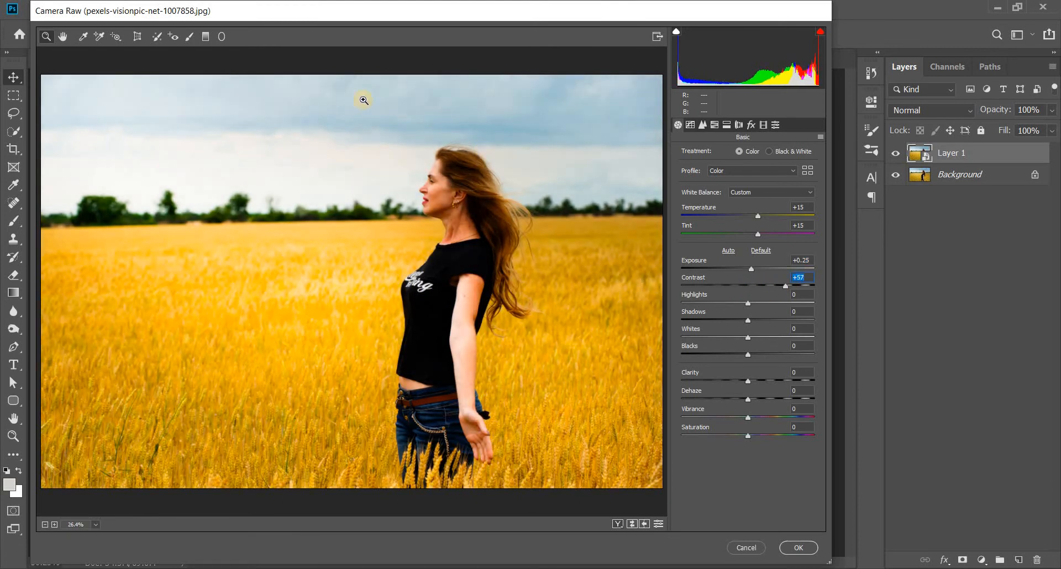
click(784, 285)
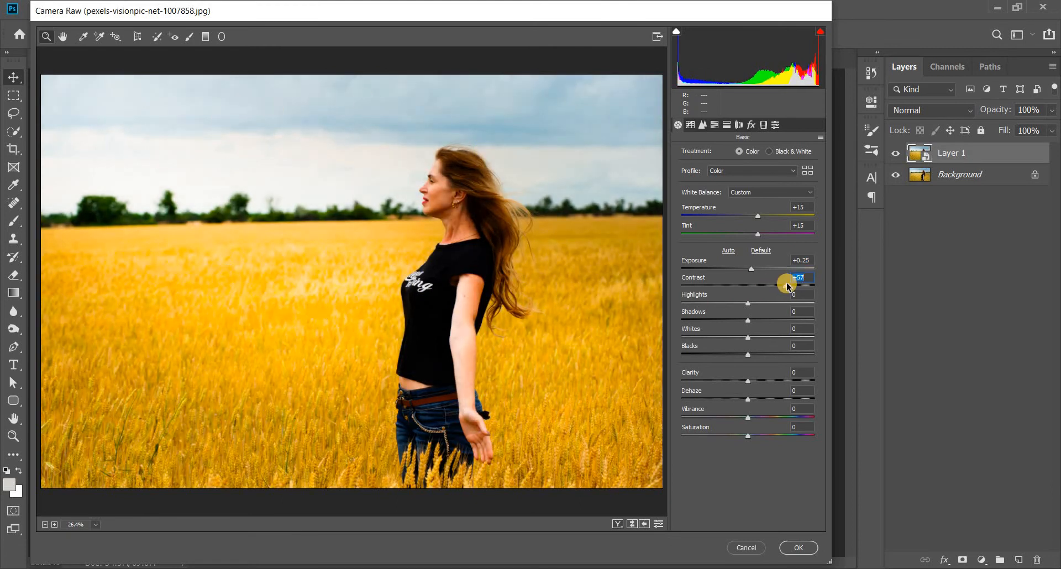
drag(770, 287, 694, 284)
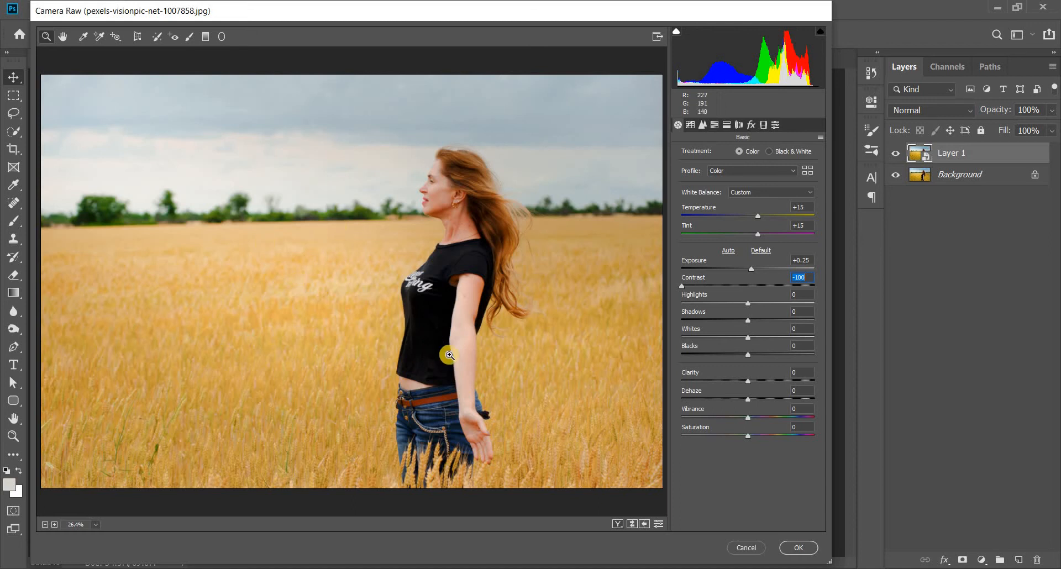
drag(683, 287, 770, 287)
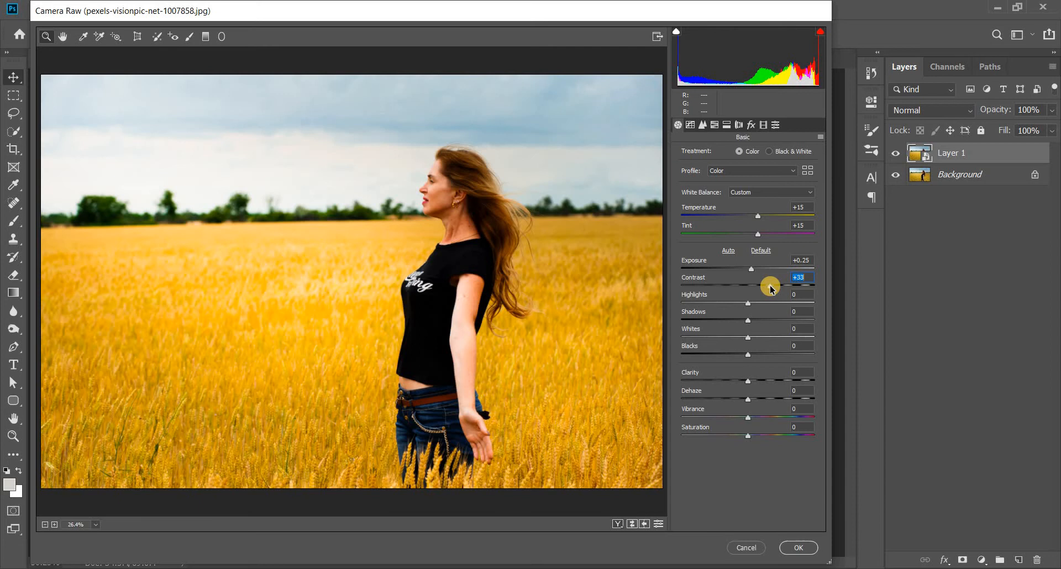
text(0)
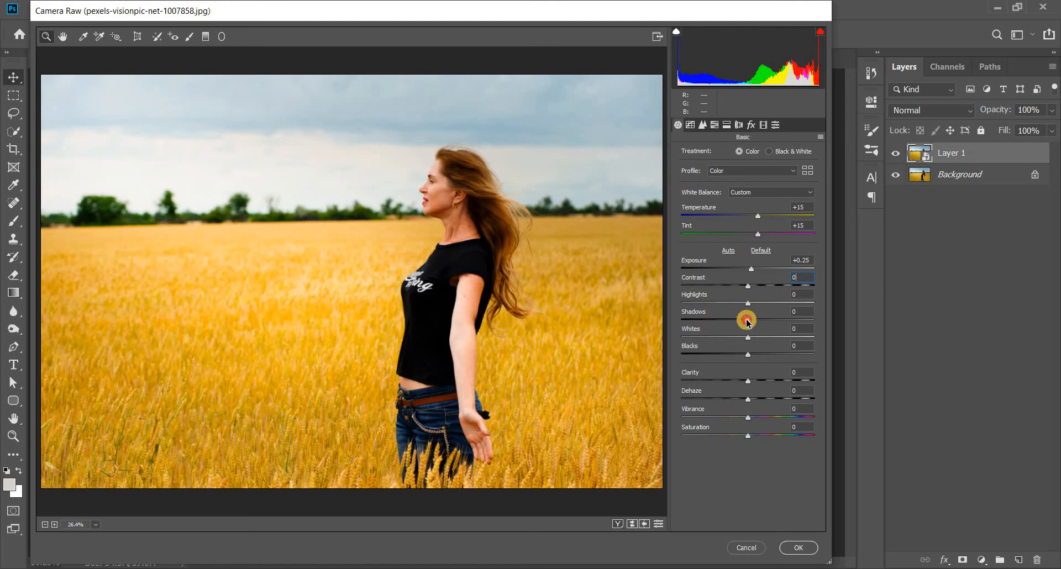
Step: Set the Shadows to -26, the Highlights to +5 and the Clarity to +13
mouse_move(748, 323)
mouse_down()
mouse_move(729, 319)
mouse_move(751, 305)
mouse_up()
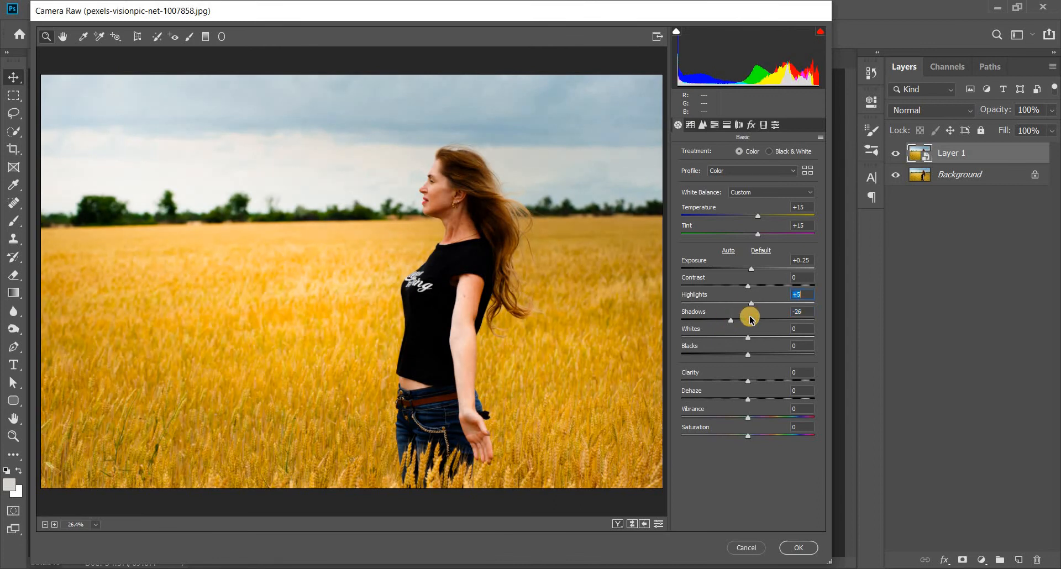
click(728, 350)
drag(750, 381, 759, 385)
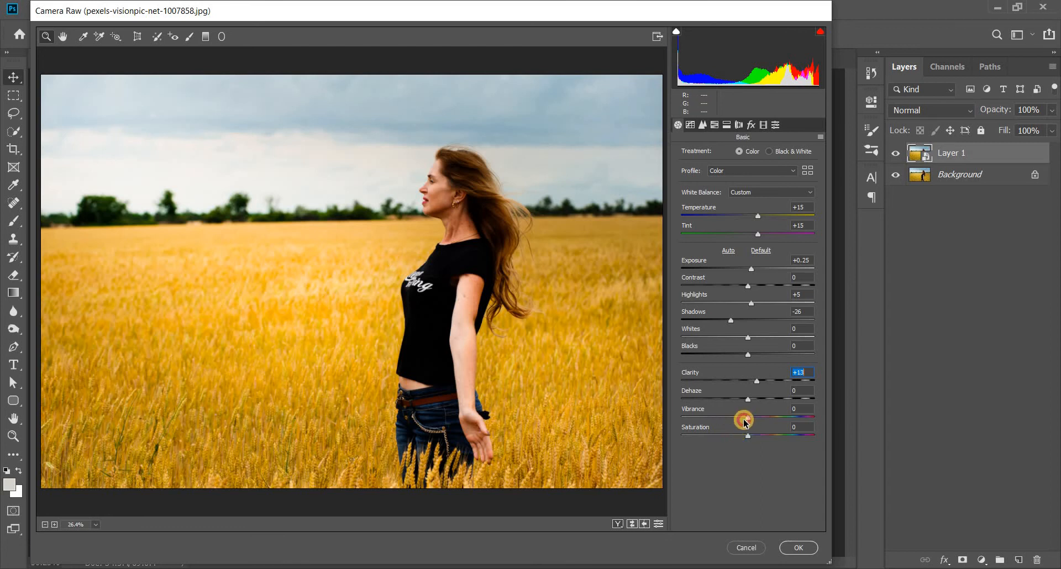
Step: Set the Vibrance to -5 and the Saturation to +3, and compare the result with the original photo
mouse_move(748, 420)
mouse_down()
mouse_move(783, 424)
mouse_move(767, 419)
mouse_up()
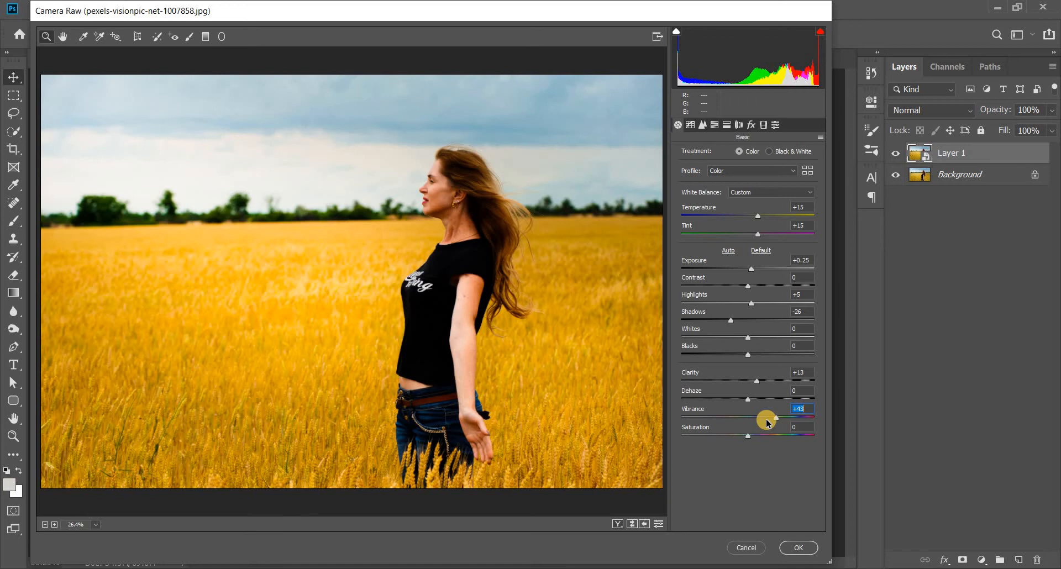
click(774, 419)
drag(775, 420, 745, 420)
drag(744, 420, 744, 421)
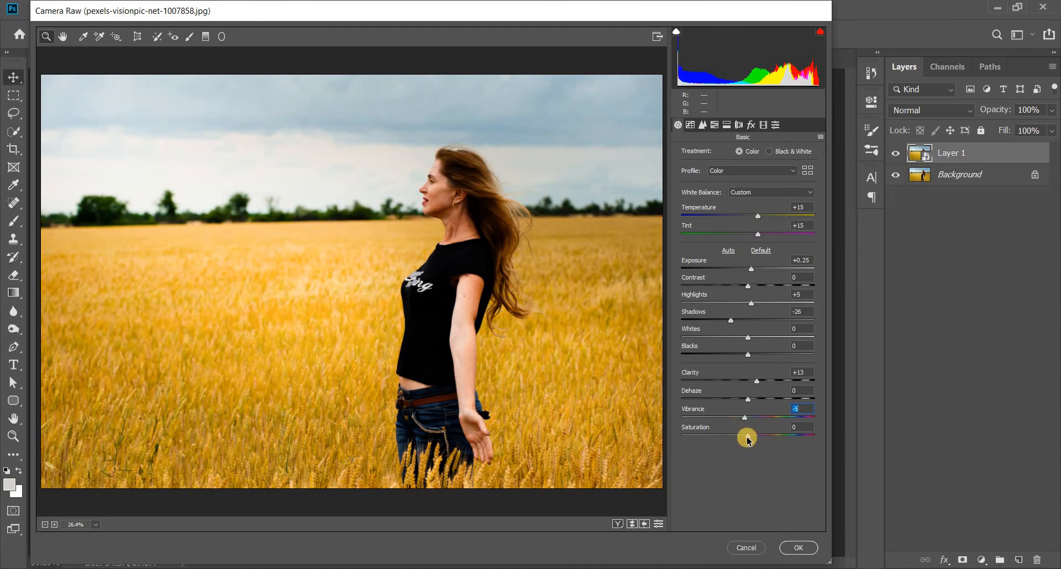
click(747, 438)
drag(747, 438, 749, 438)
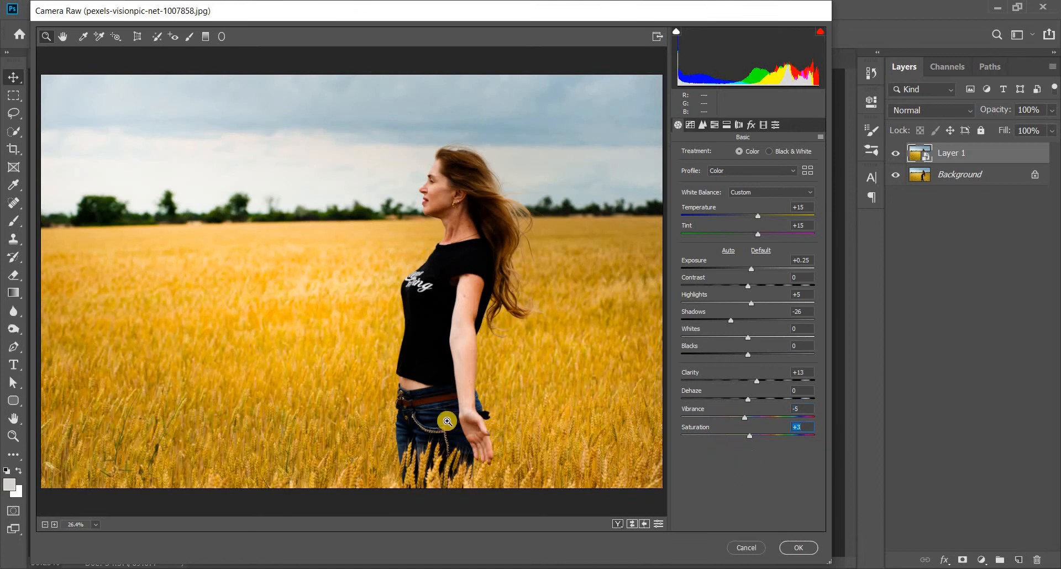
click(617, 525)
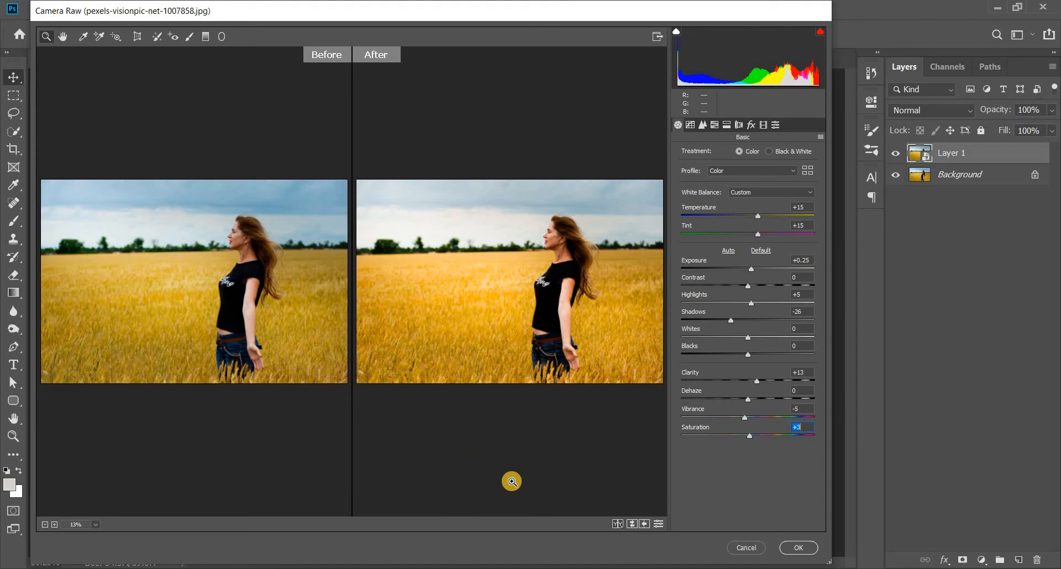
click(618, 524)
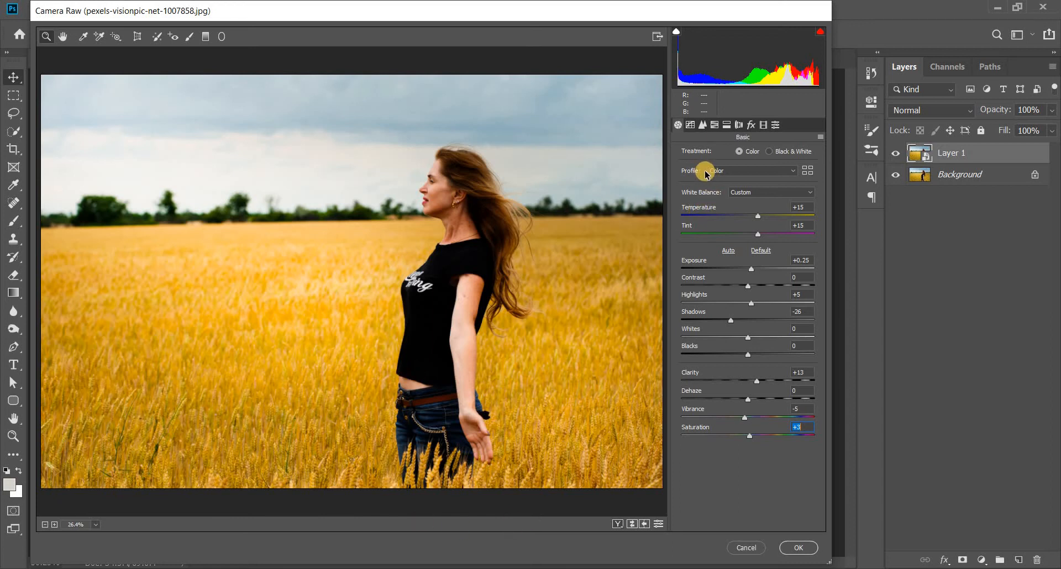
Step: Browse the available profiles and try Monochrome from the favorites before returning to Color
click(735, 171)
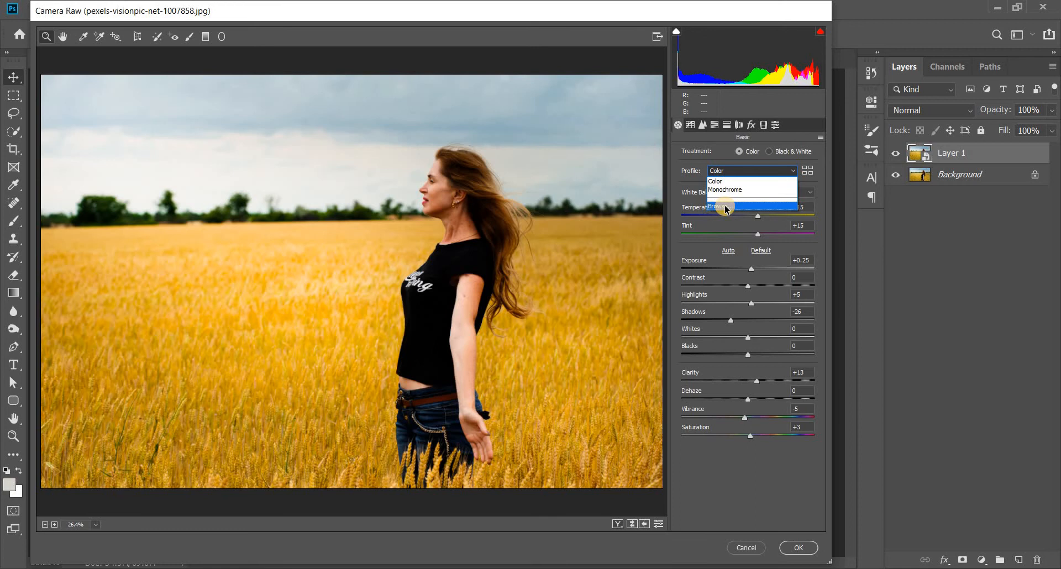
click(725, 205)
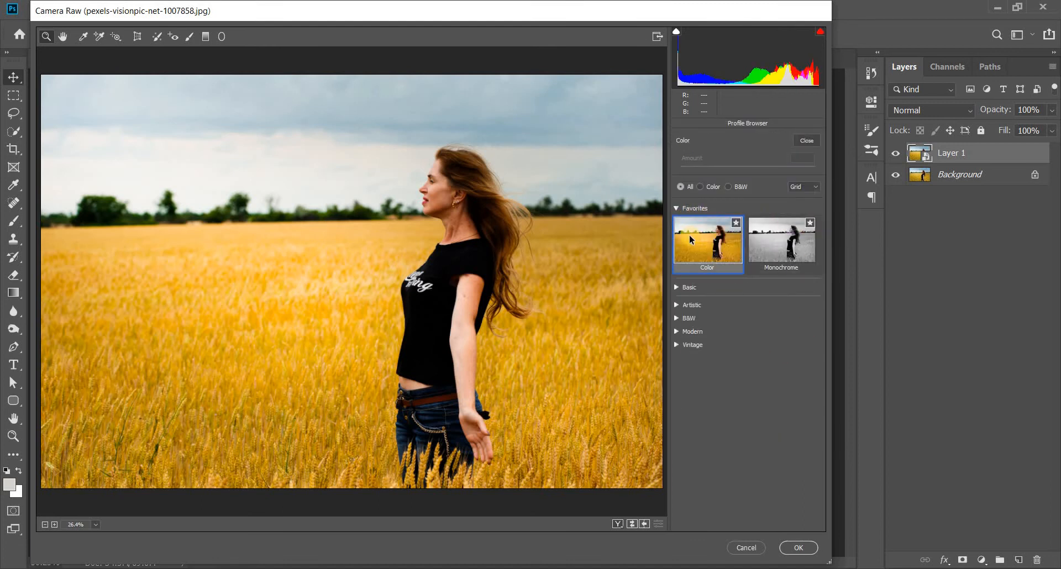
click(774, 243)
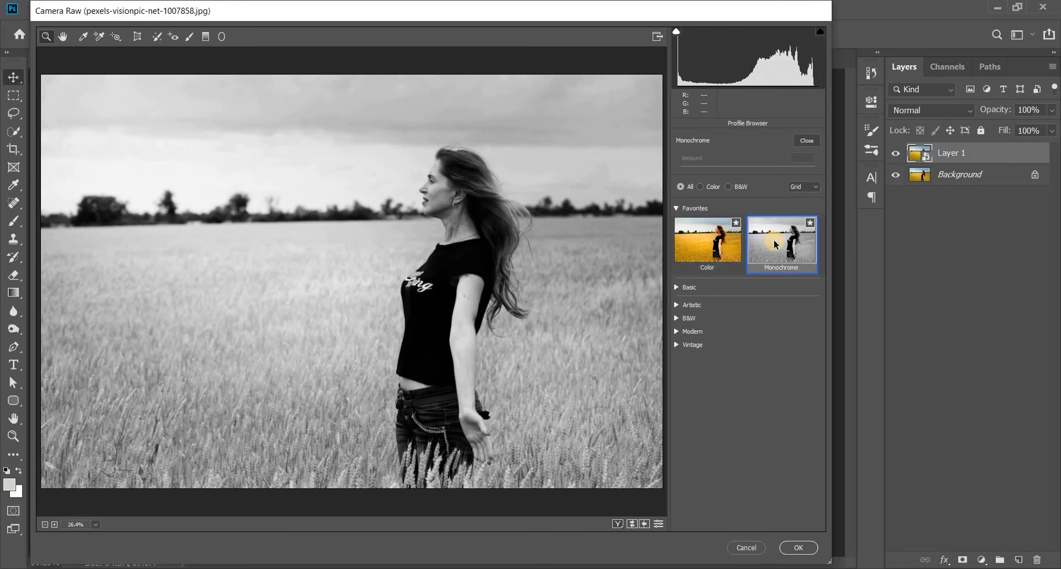
click(705, 254)
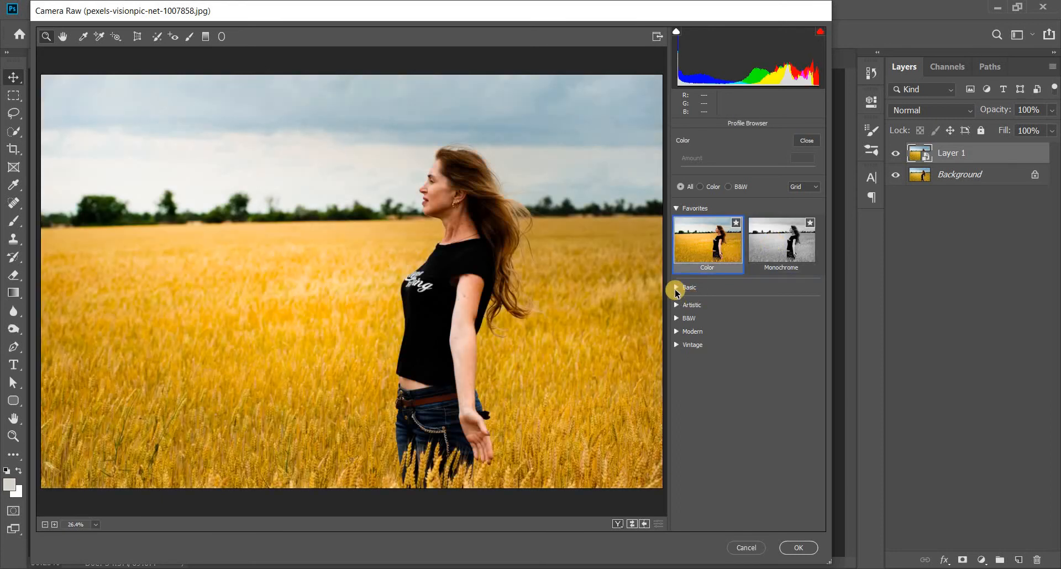
Step: Try the Artistic 01 profile, and apply Artistic 03 with an Amount of 60
click(677, 288)
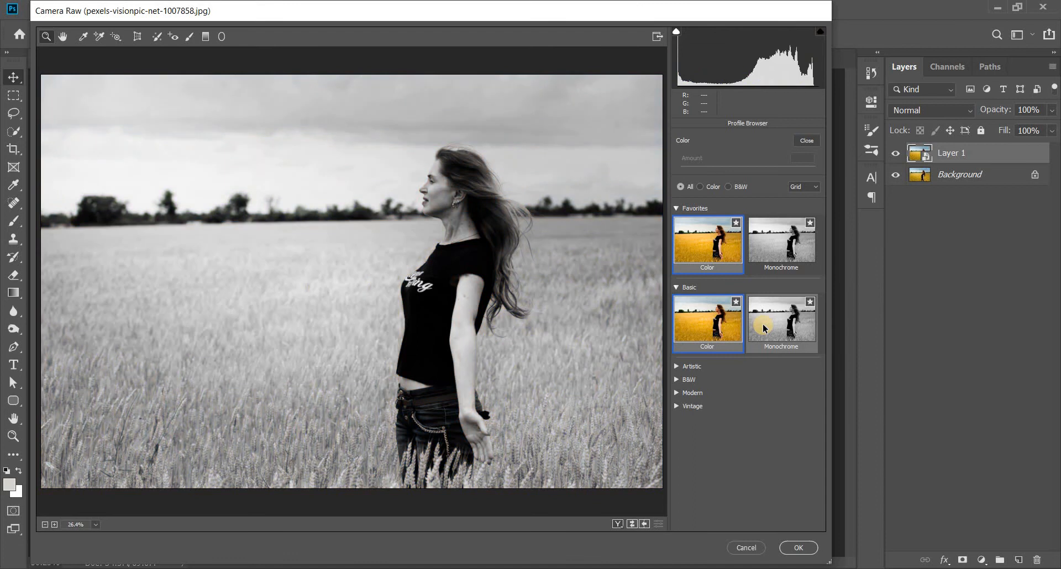
click(674, 368)
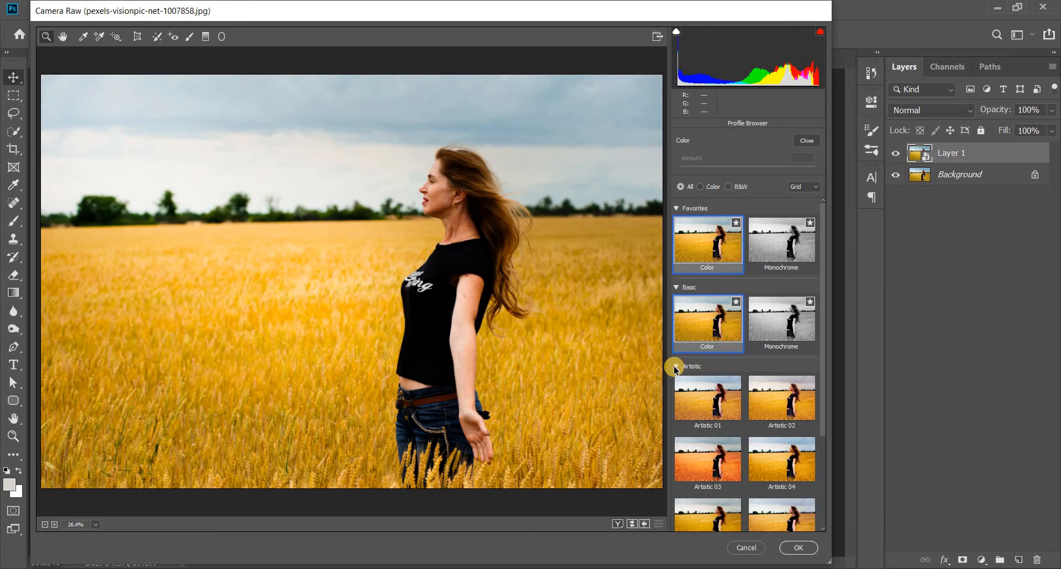
click(714, 410)
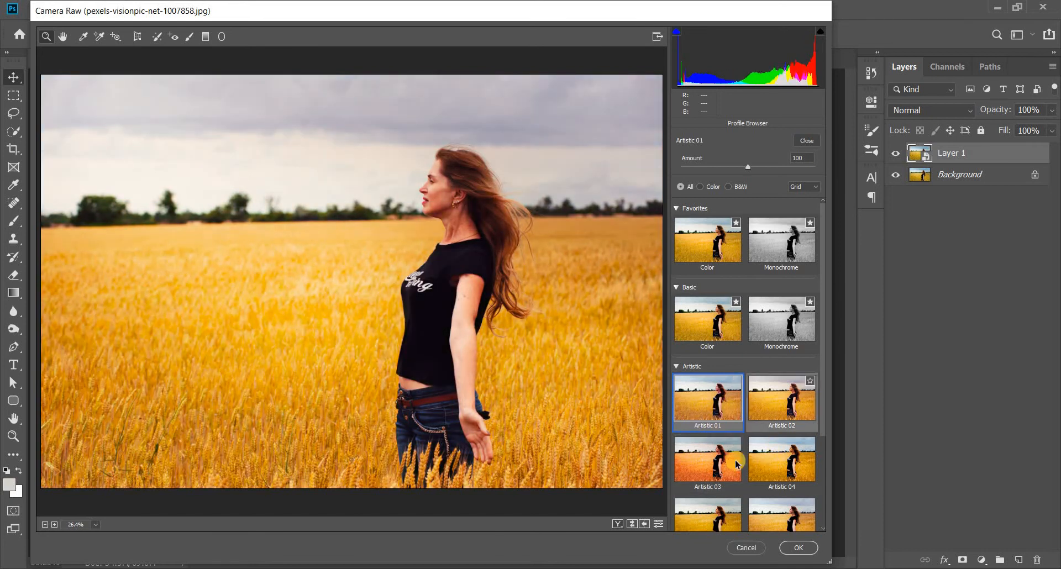
scroll(711, 431, down, 2)
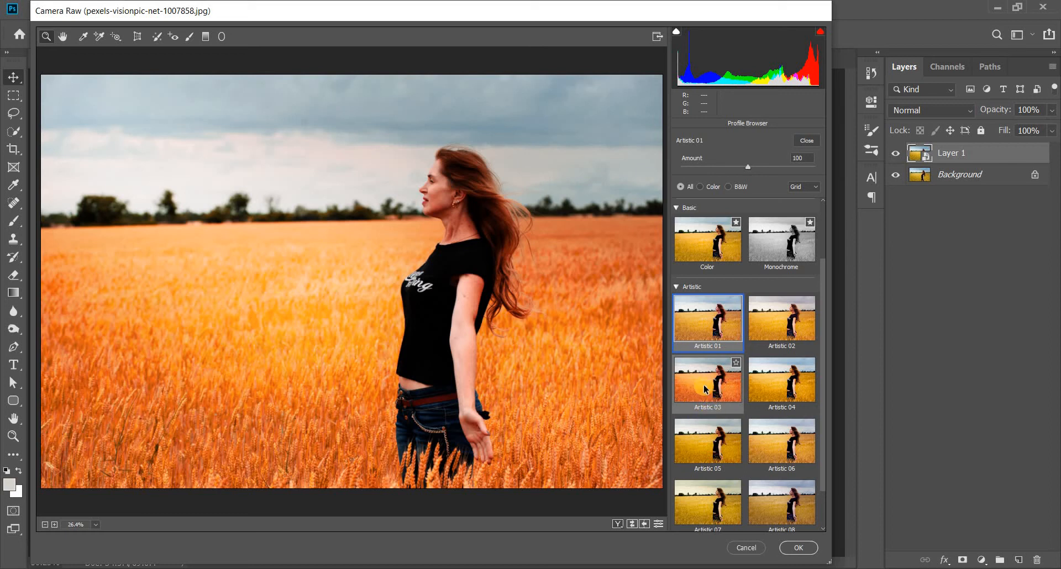
click(709, 385)
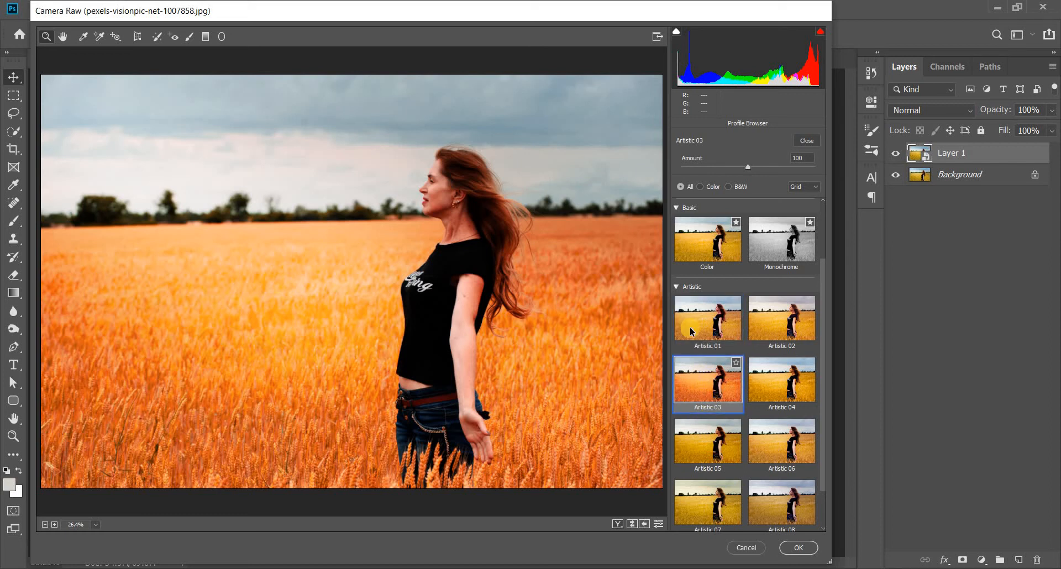
click(749, 167)
drag(749, 167, 721, 167)
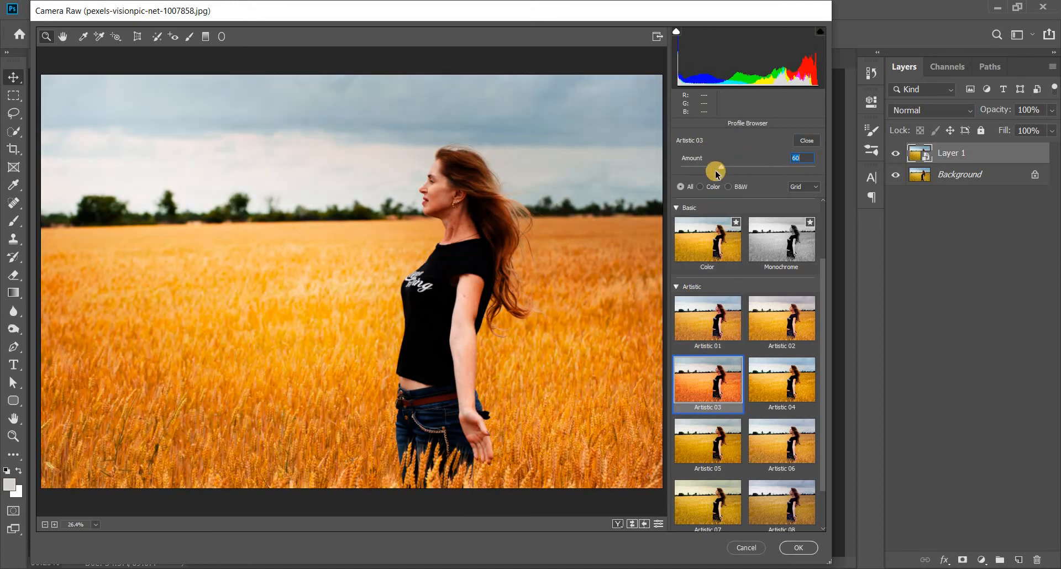
Step: Set the Artistic 03 profile's Amount to 50, and look through the other profile groups before closing the profile browser
drag(715, 171, 714, 172)
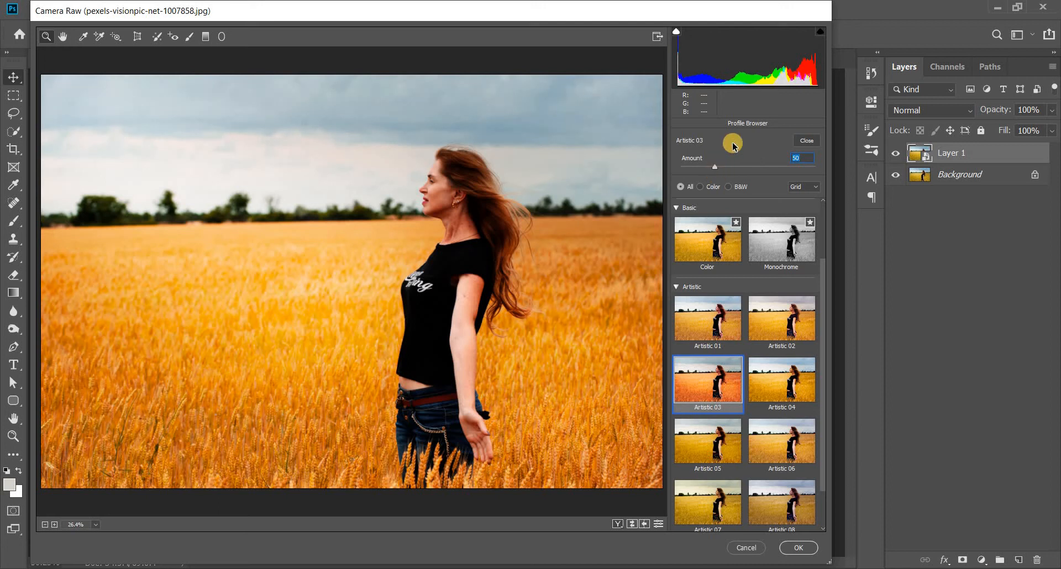
click(677, 287)
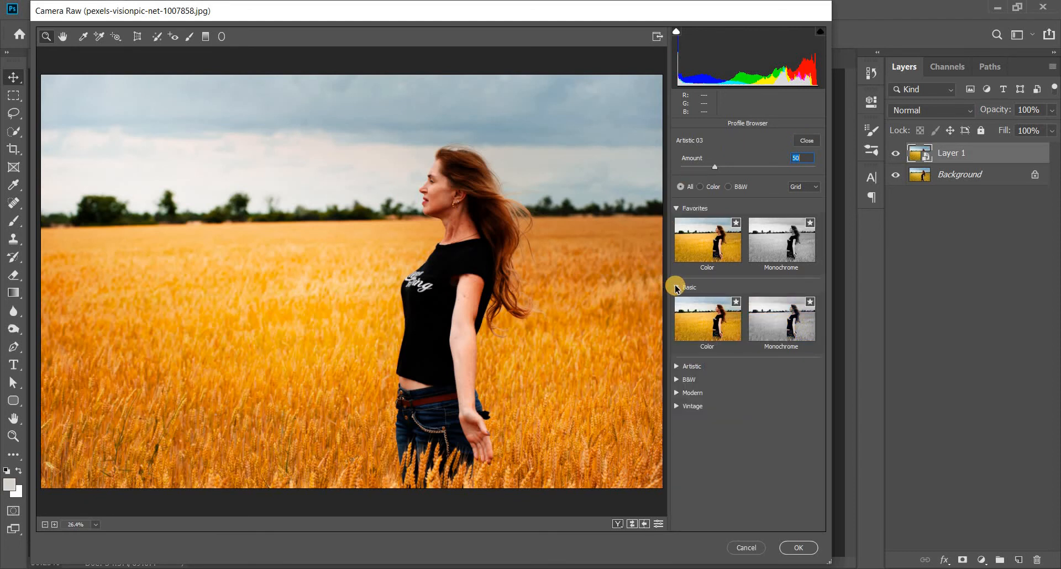
click(675, 209)
click(677, 332)
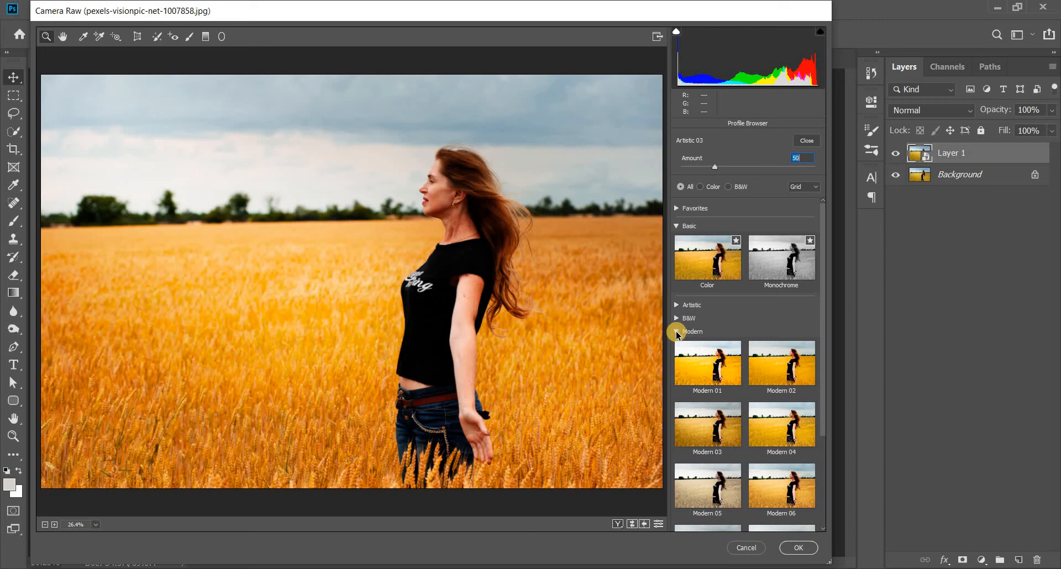
click(677, 332)
click(677, 305)
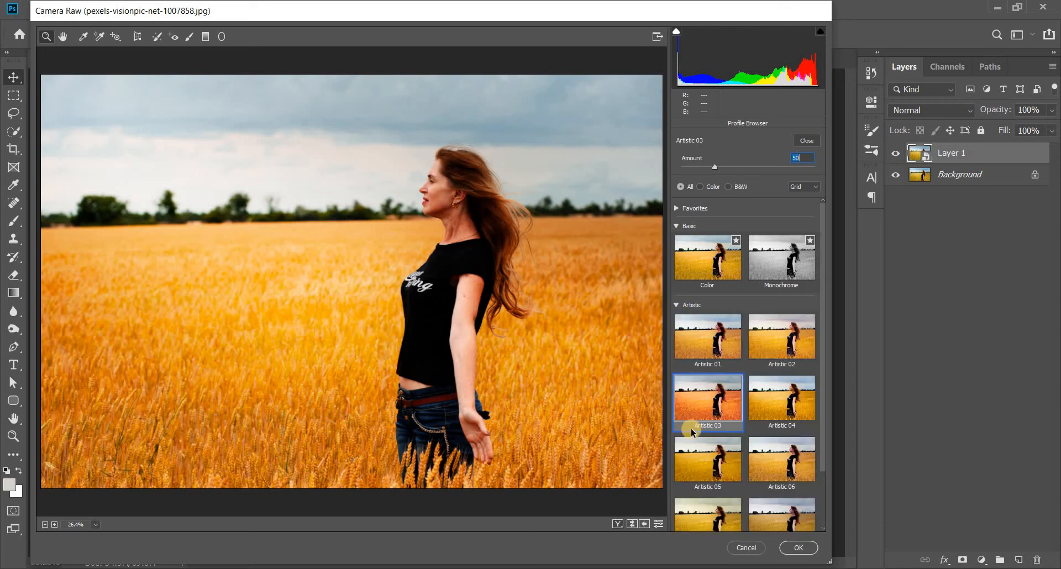
click(677, 305)
click(808, 141)
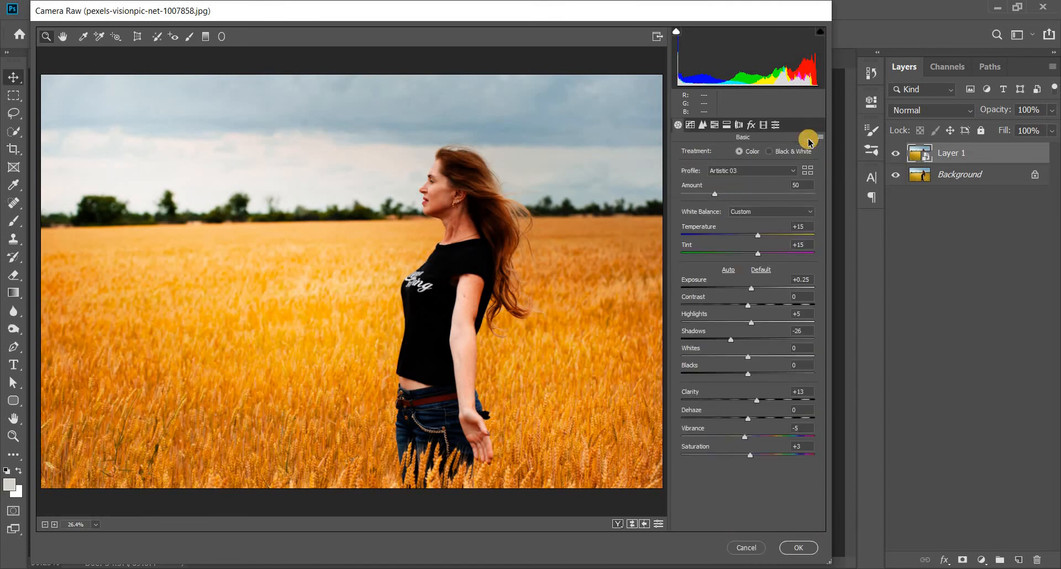
Step: Examine the point tone curve's available channels and curve presets, keeping the RGB channel and the Linear curve
click(691, 126)
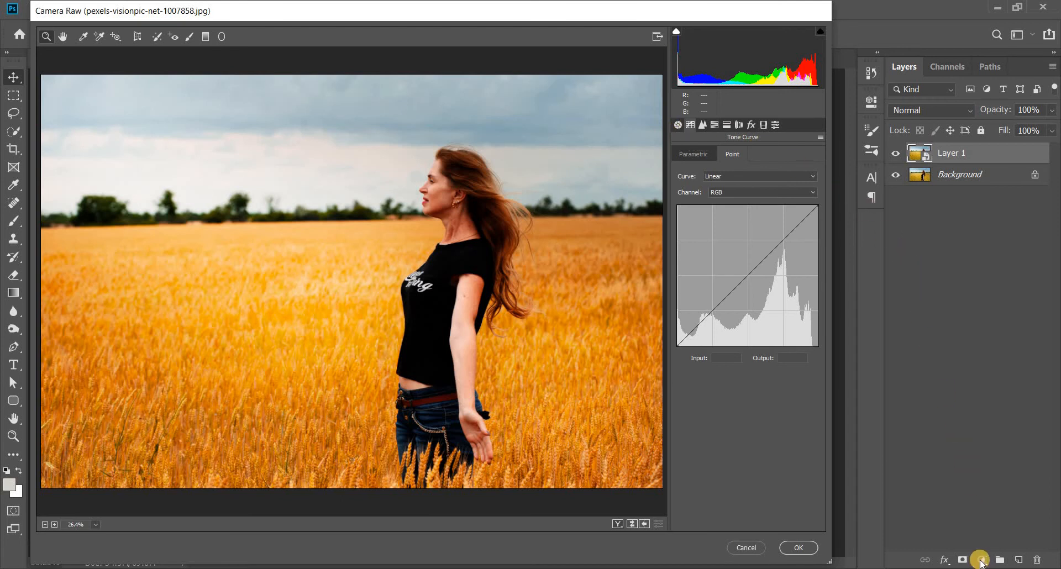
click(981, 562)
click(734, 192)
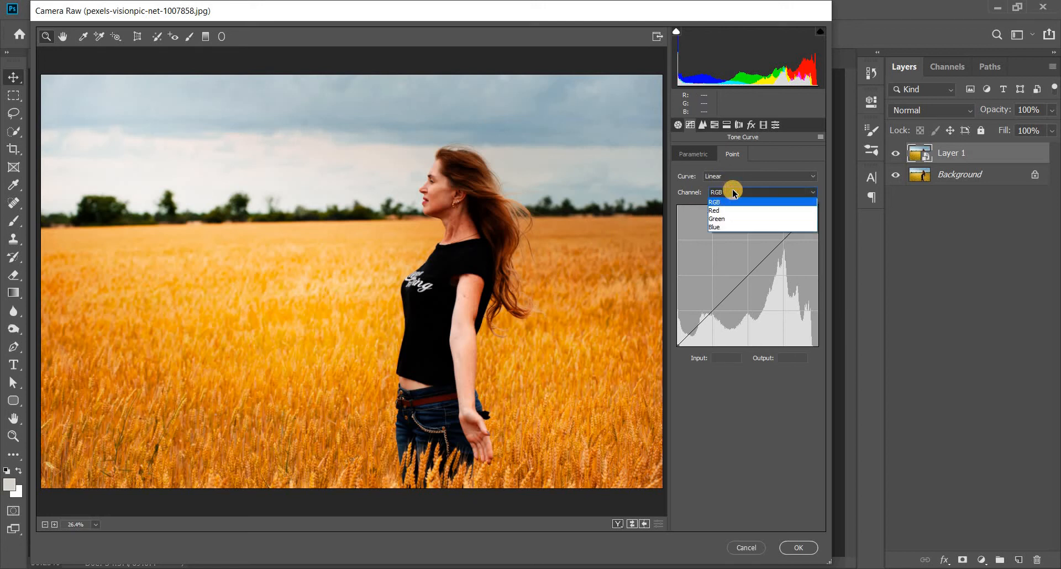
click(740, 177)
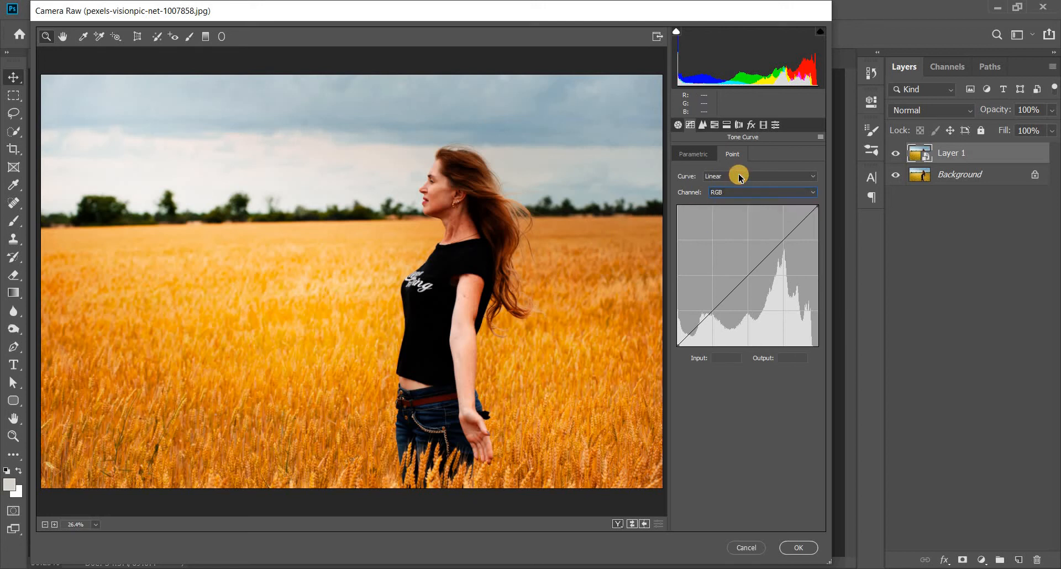
click(741, 177)
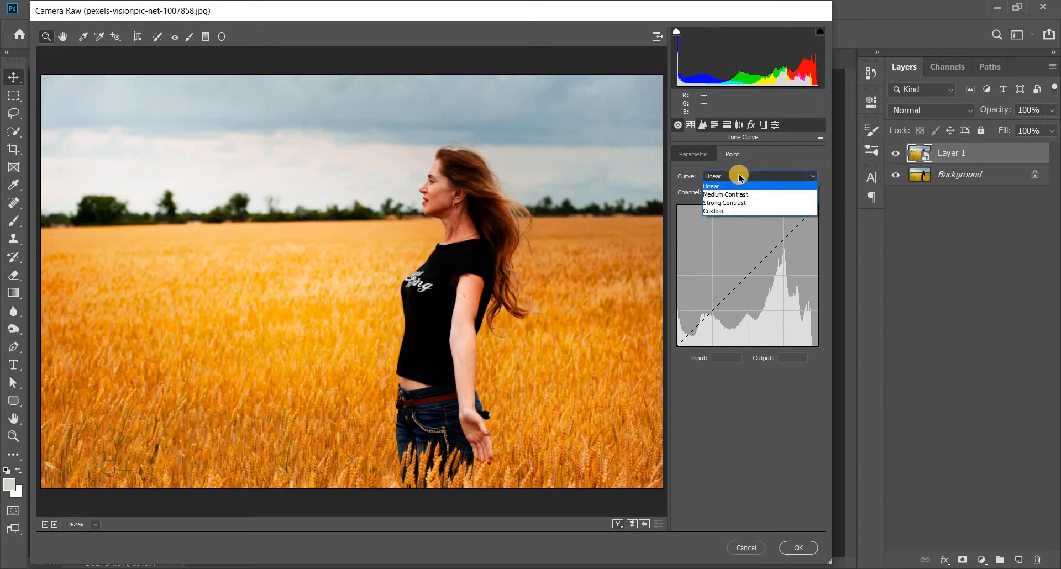
click(737, 187)
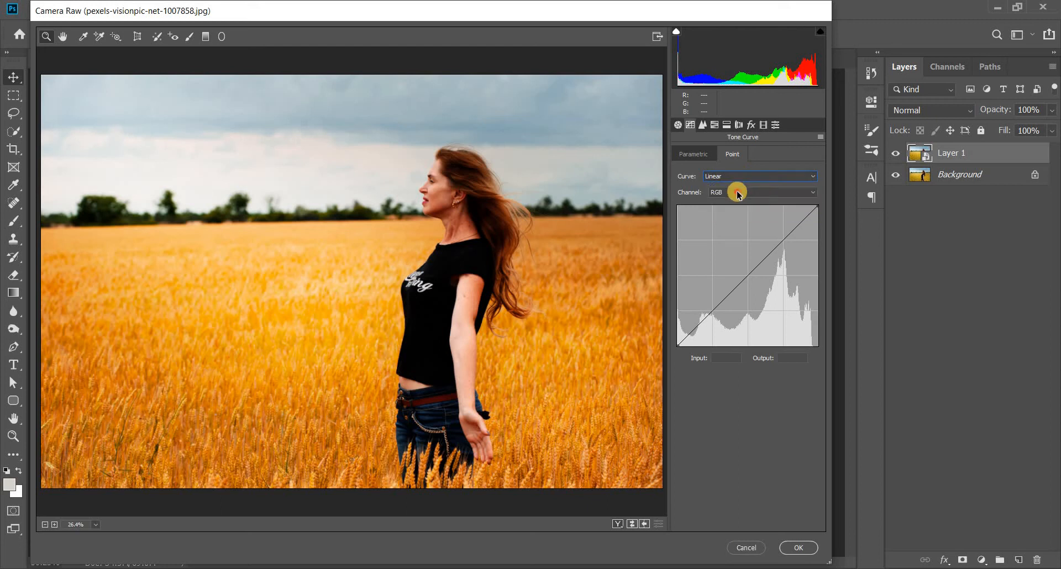
click(738, 193)
click(738, 193)
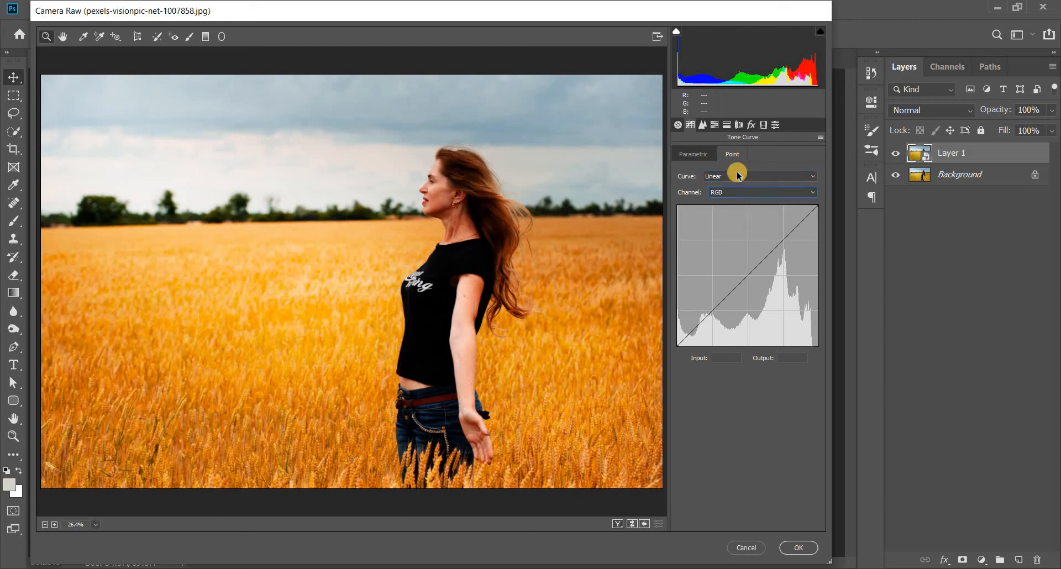
click(741, 176)
click(743, 176)
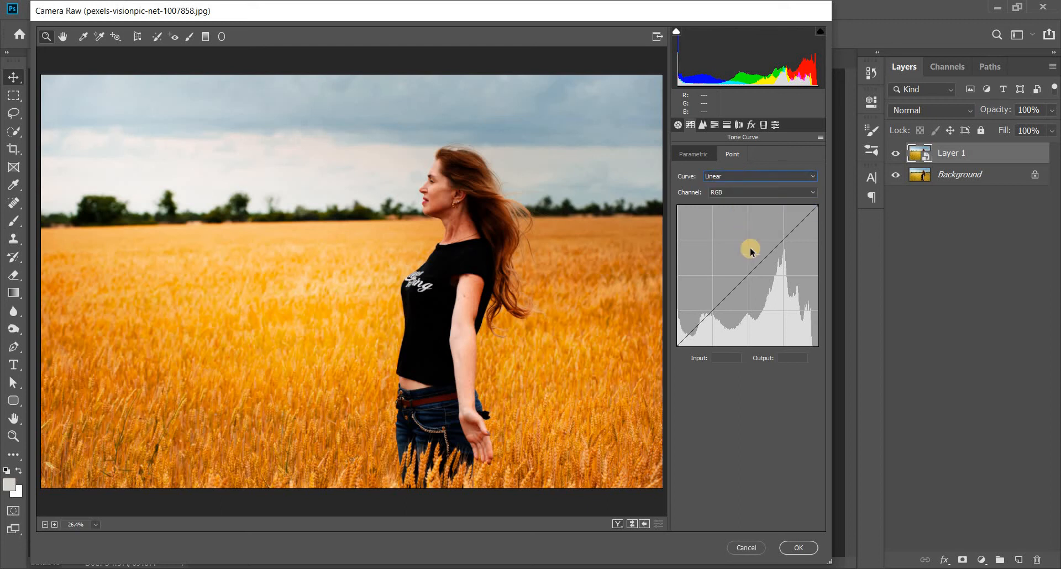
Step: Shape the RGB tone curve into a slight S-curve with points at input 190, output 199 and input 71, output 66
drag(782, 240, 782, 236)
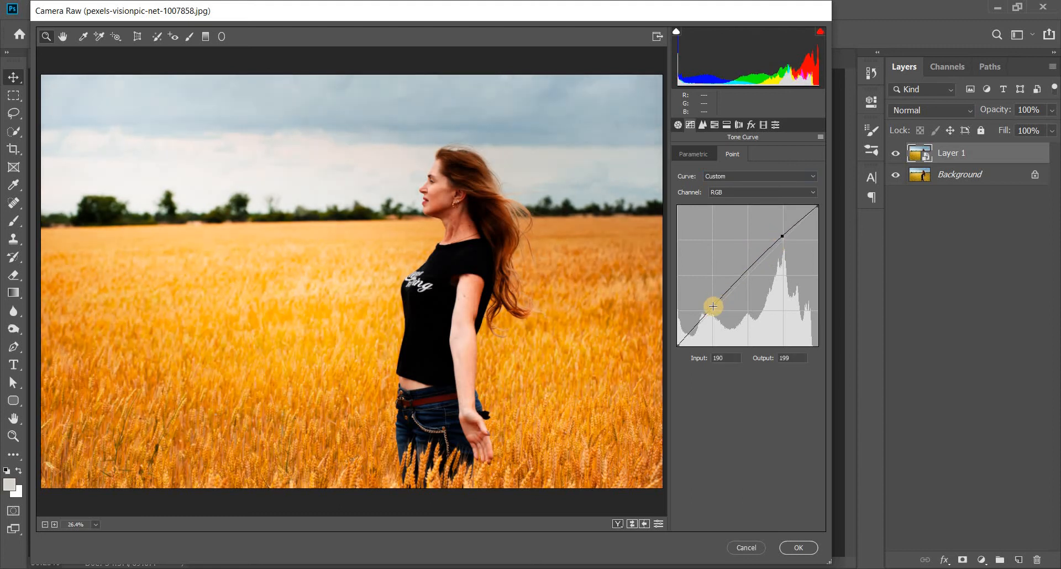
drag(716, 307, 716, 309)
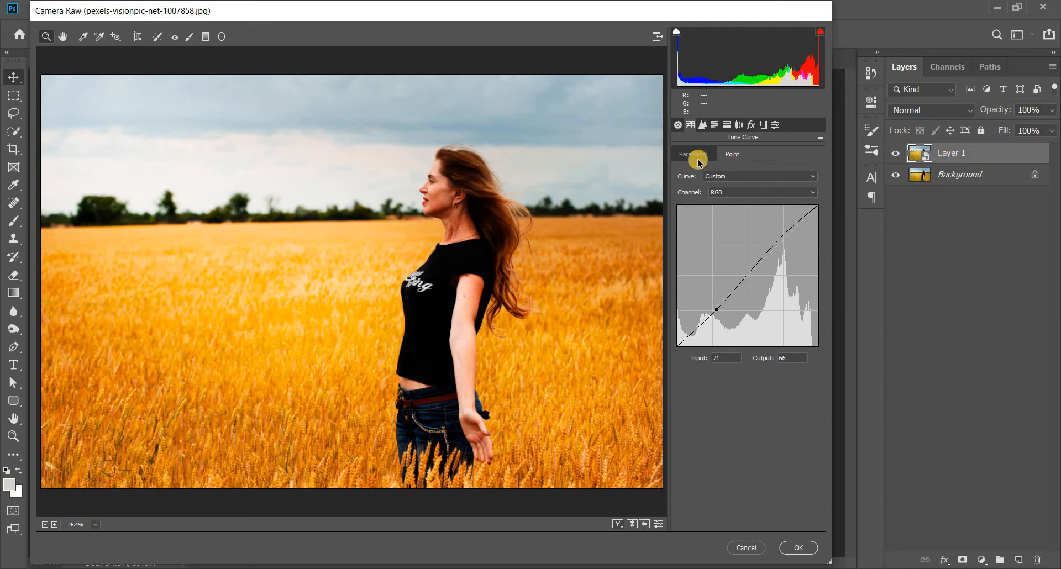
click(679, 126)
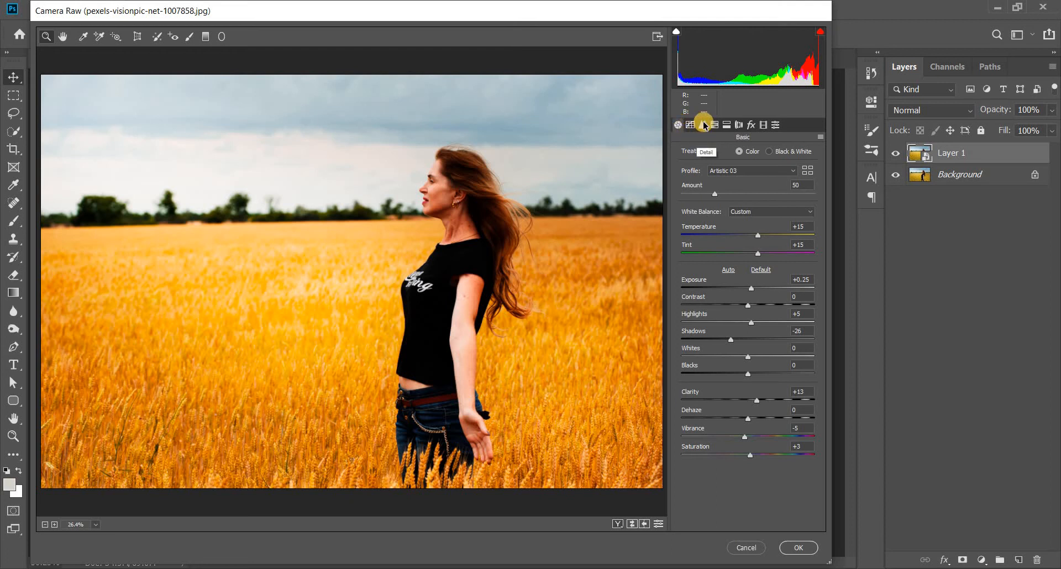
Step: Try a Sharpening Amount of 129 and reset it to 0
click(704, 125)
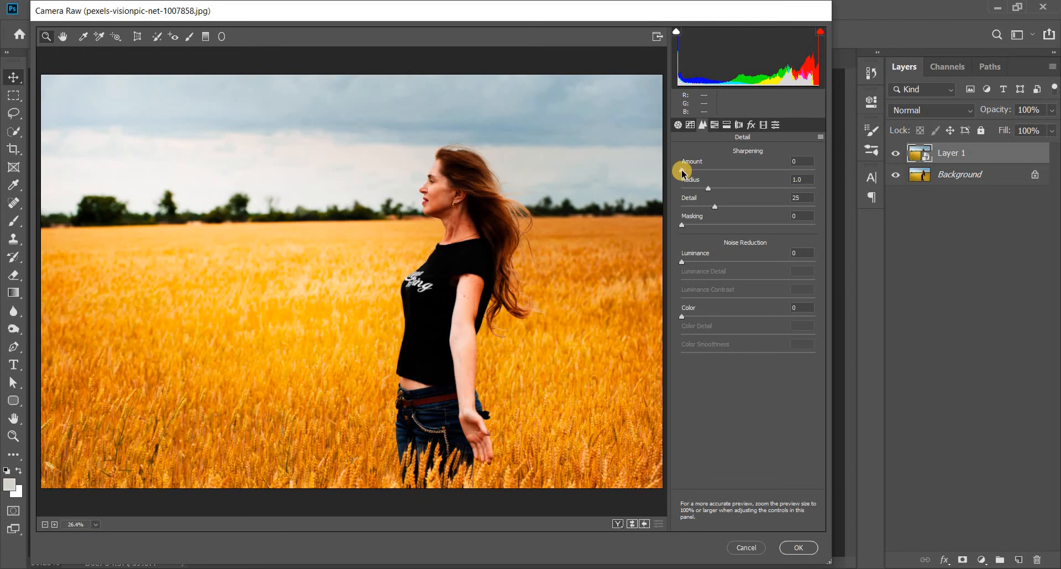
drag(689, 171, 790, 170)
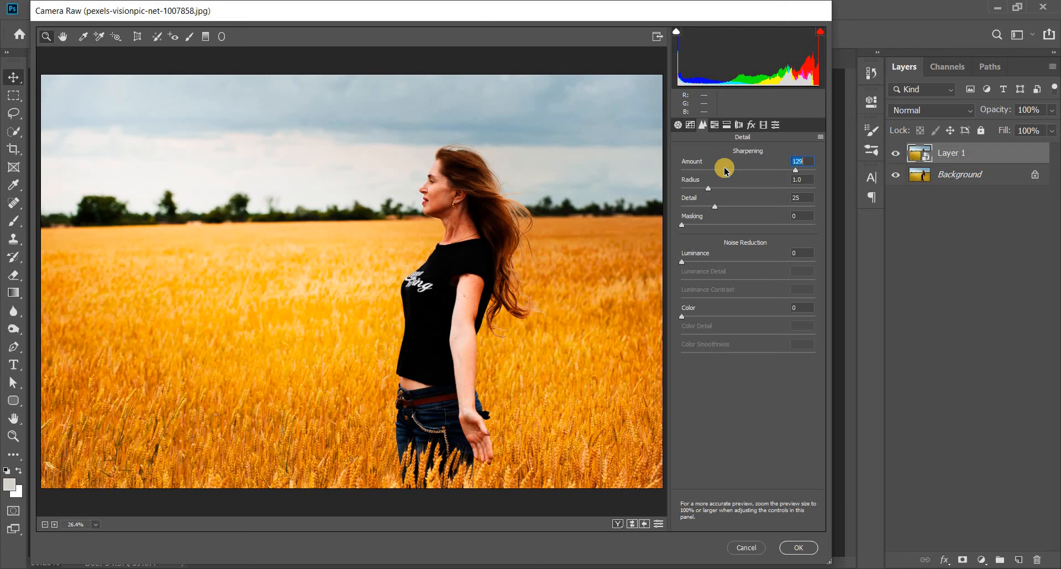
text(0)
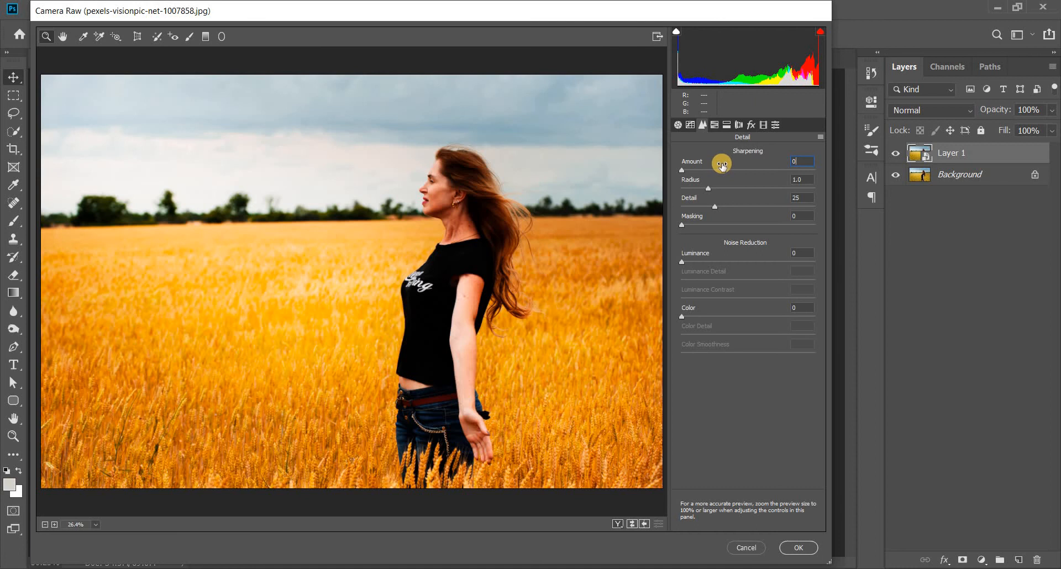
Step: Set the HSL Hue of Reds to +16, Oranges to +11 and Yellows to +5, and shift the Blues hue toward aqua
click(715, 126)
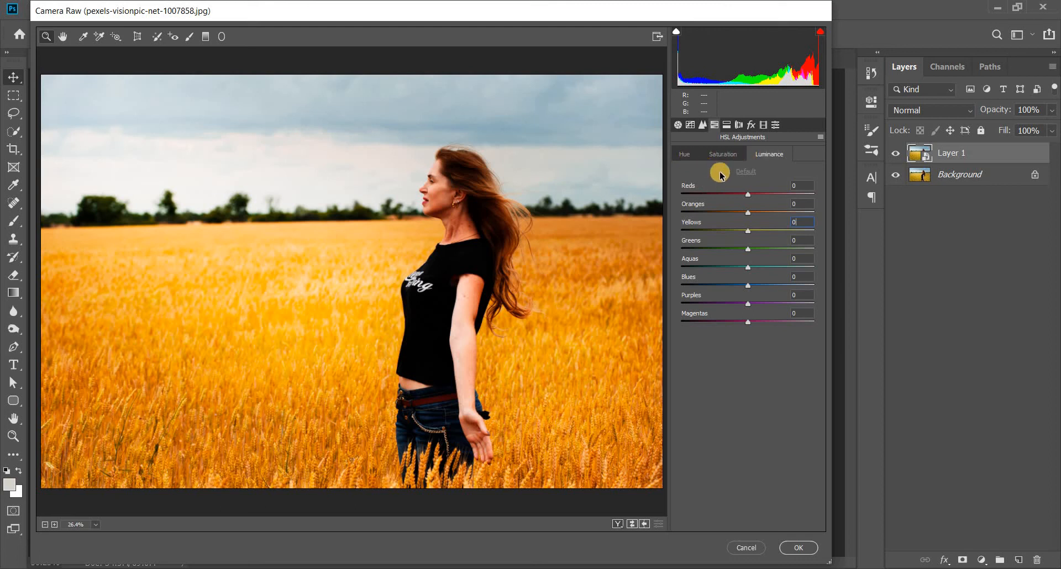
click(685, 157)
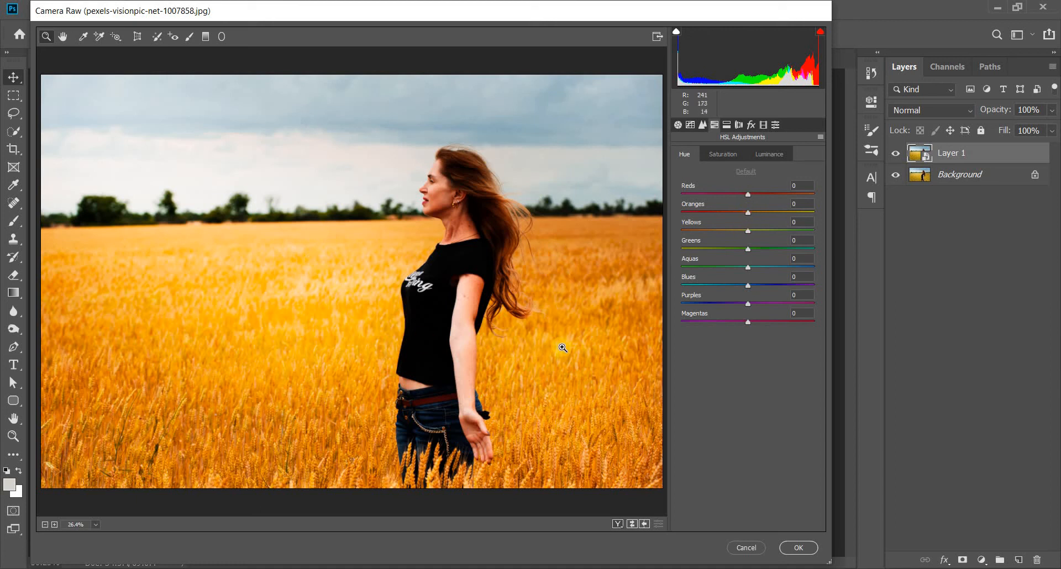
mouse_move(750, 201)
mouse_down()
mouse_move(761, 205)
mouse_move(758, 176)
mouse_move(761, 200)
mouse_up()
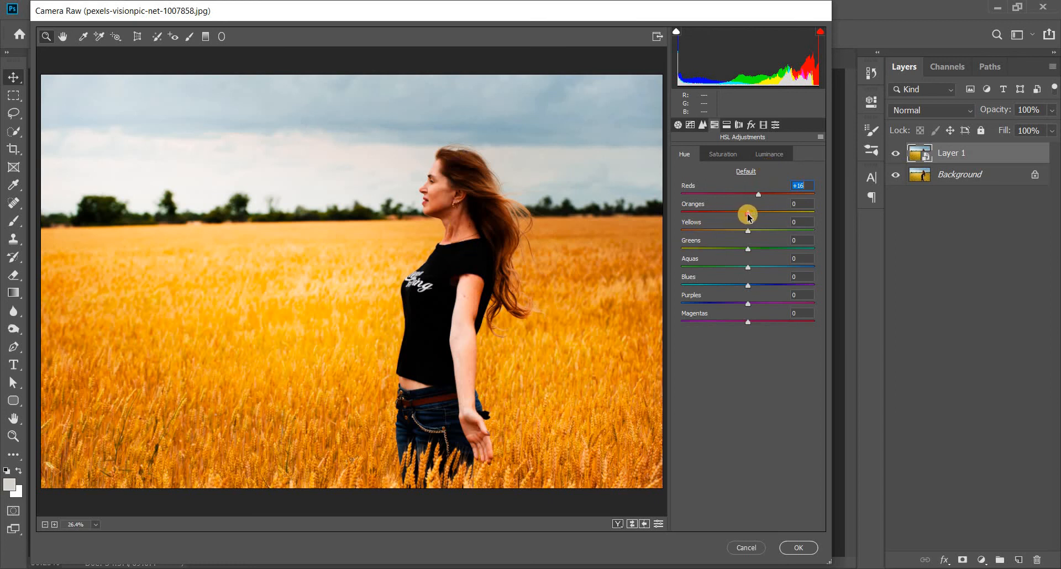
drag(749, 217, 754, 216)
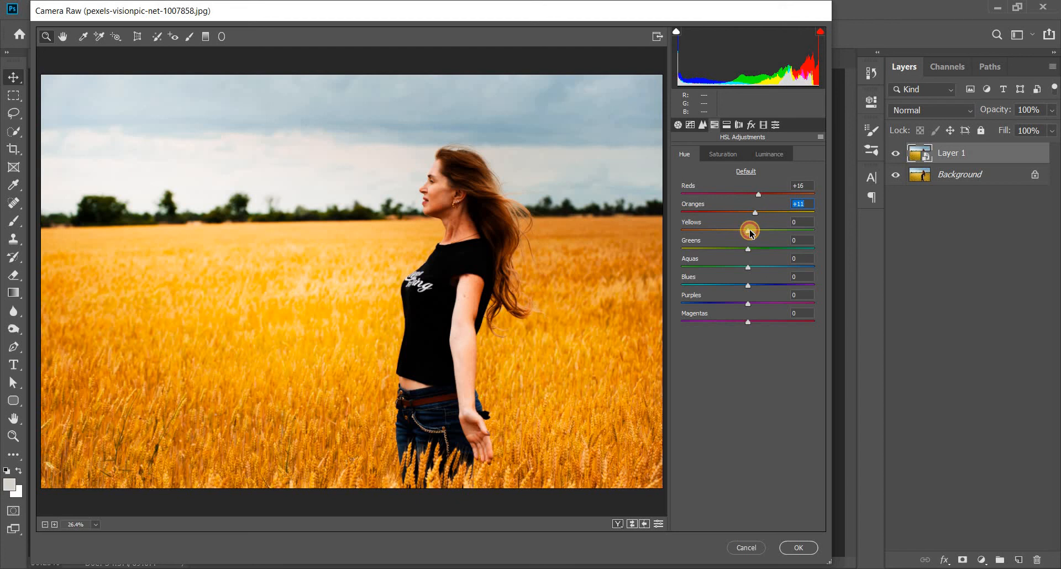
drag(747, 232, 750, 233)
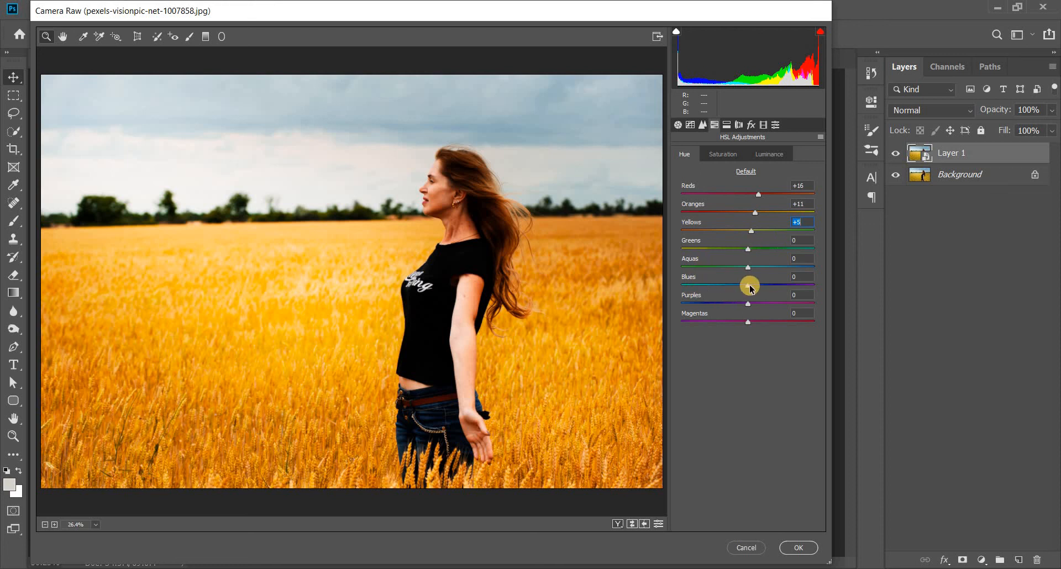
drag(748, 287, 730, 288)
Step: Set the HSL Saturation to Reds +6, Oranges +7, Yellows +8, and the Luminance to Reds +20, Oranges +20, Yellows +6
click(723, 155)
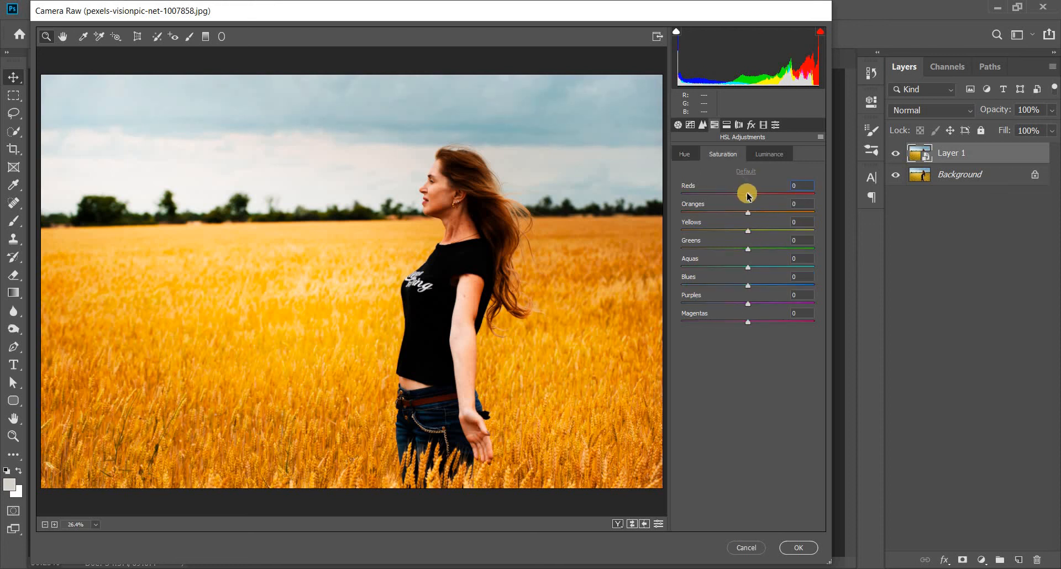
drag(749, 196, 754, 243)
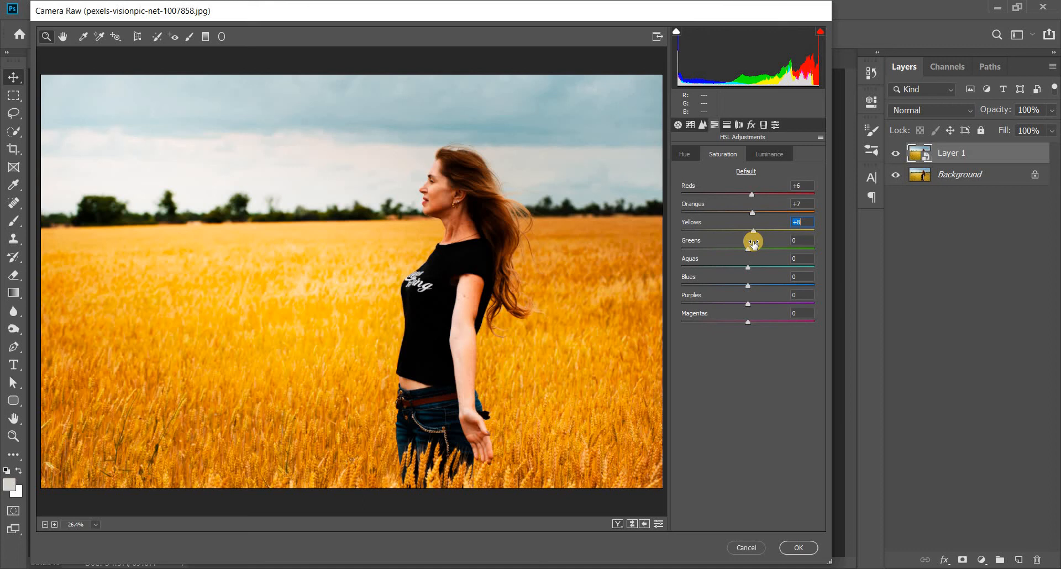
click(774, 155)
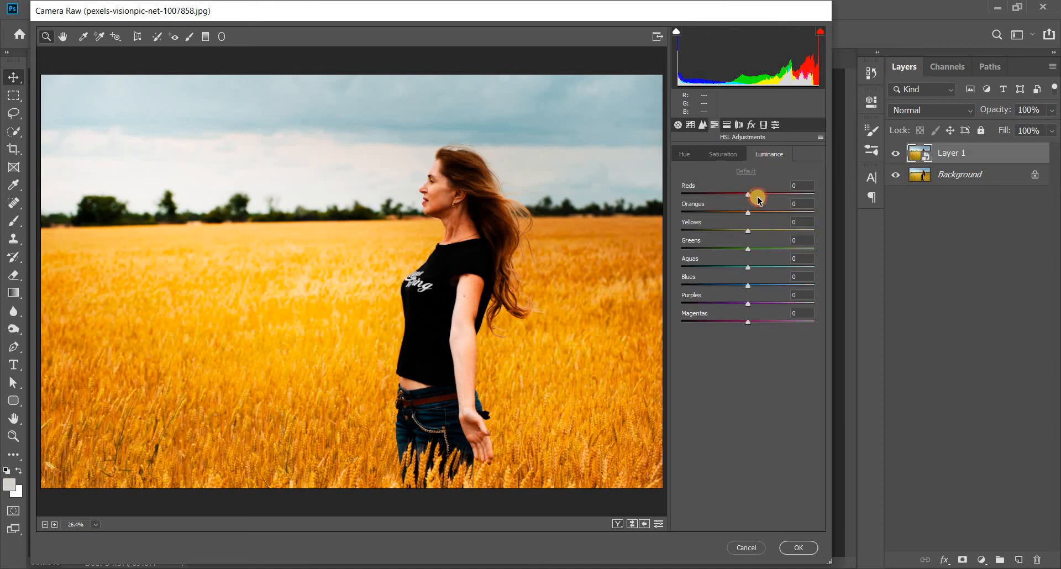
drag(757, 199, 753, 230)
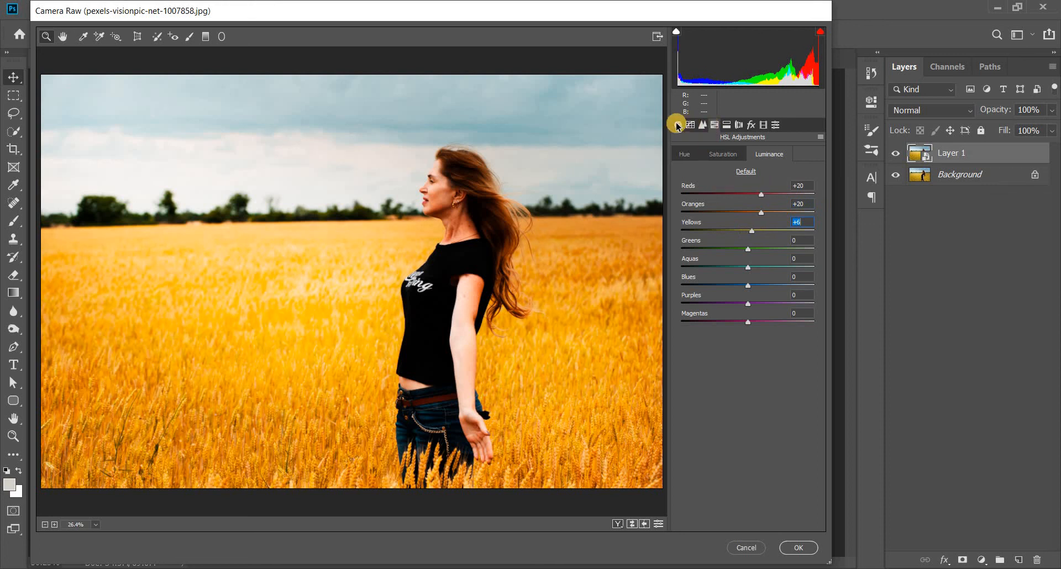
Step: Set the Split Toning Saturation of the Shadows to 15
click(727, 125)
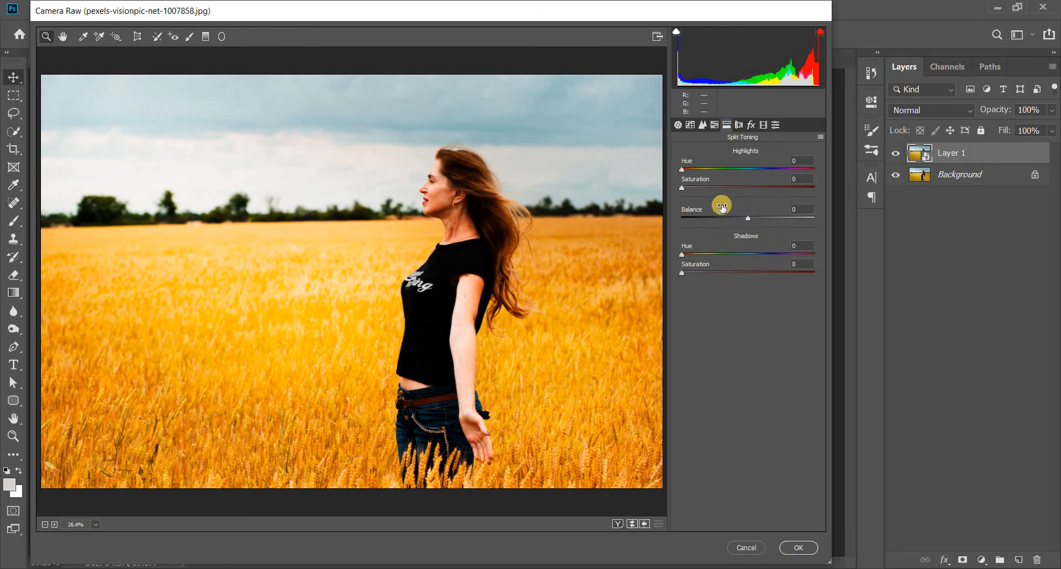
click(702, 214)
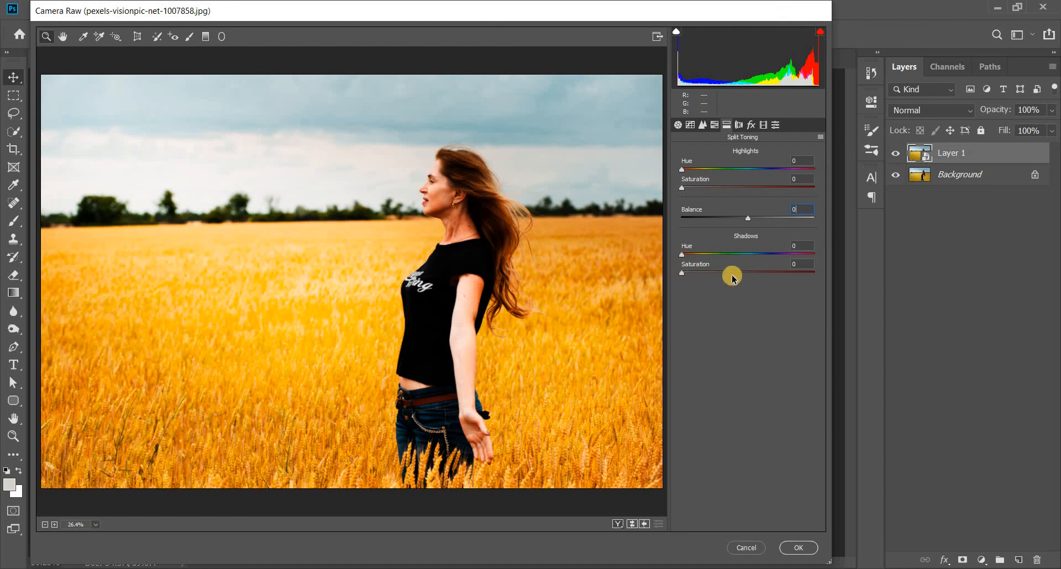
drag(681, 272, 702, 273)
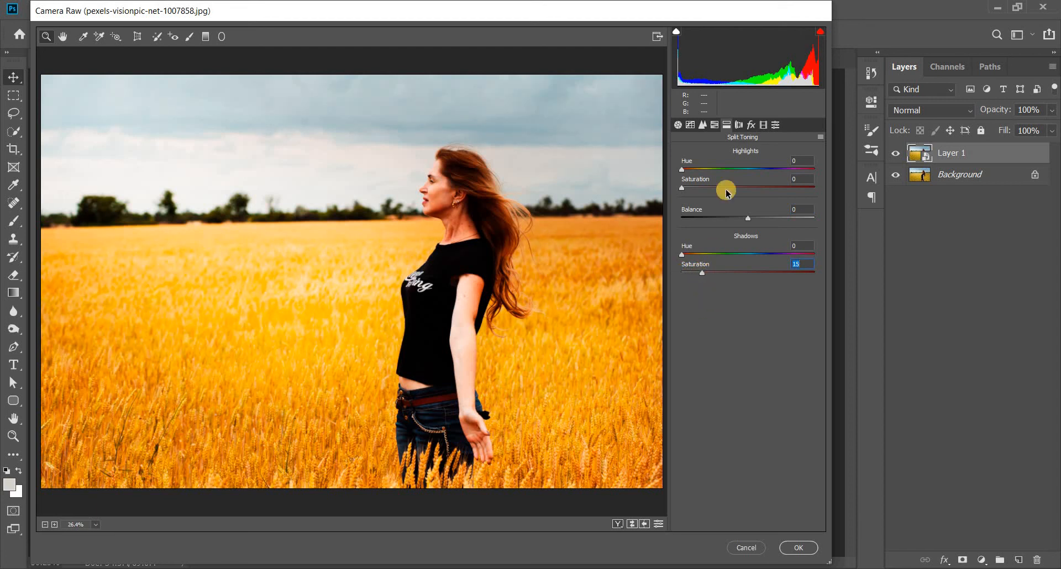
Step: Try a lens Distortion Amount of -2 and reset it to 0, and set the lens Vignetting Amount to -55
click(741, 125)
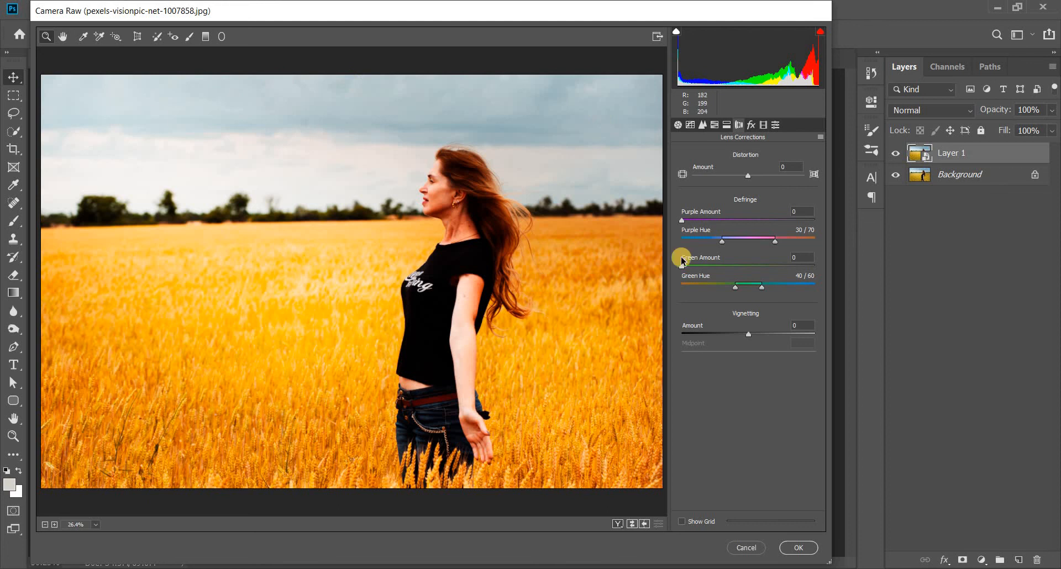
drag(757, 177, 750, 181)
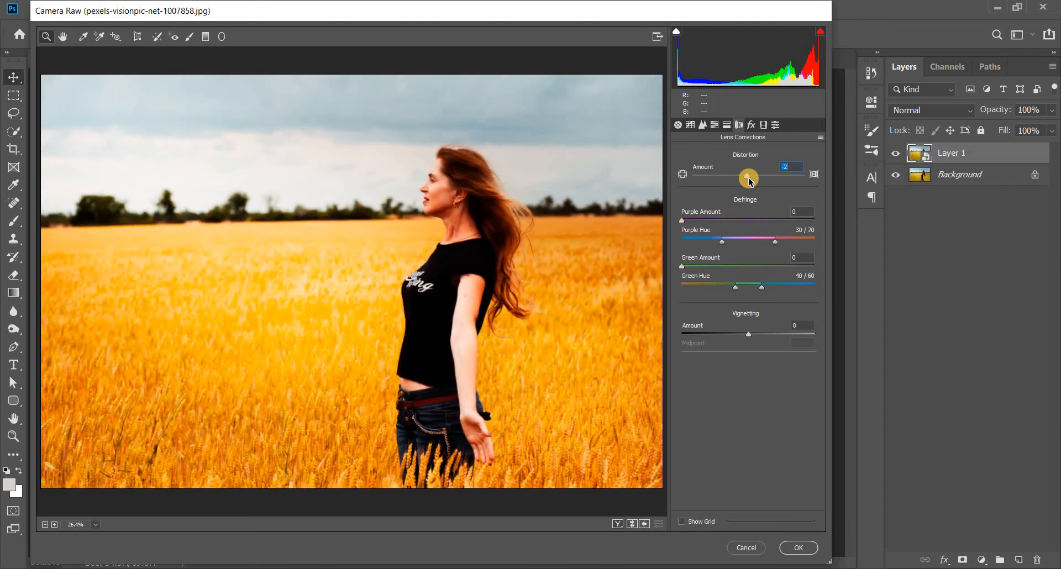
double_click(750, 181)
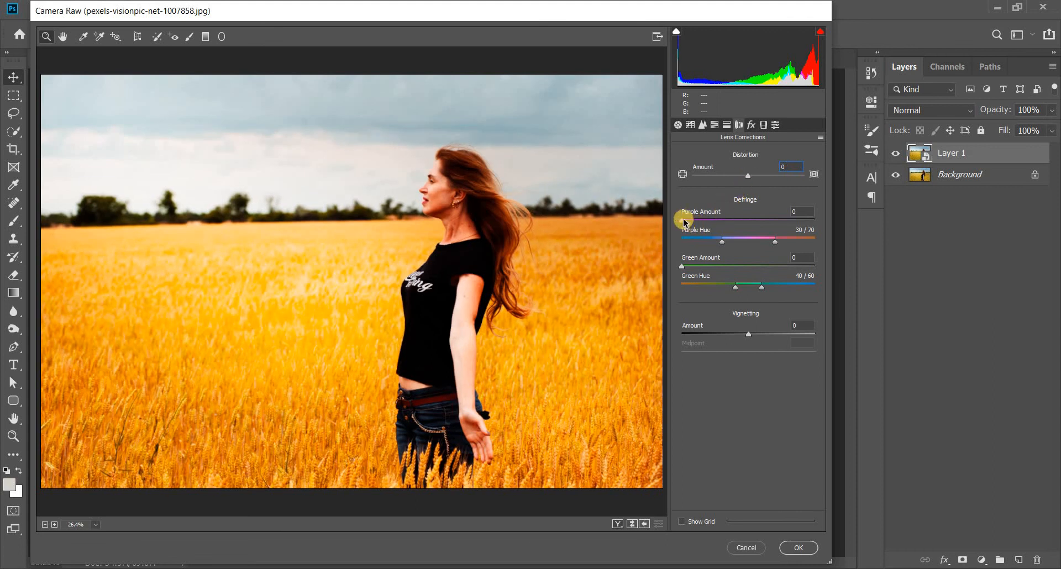
click(751, 334)
key(Up)
key(Up)
key(Up)
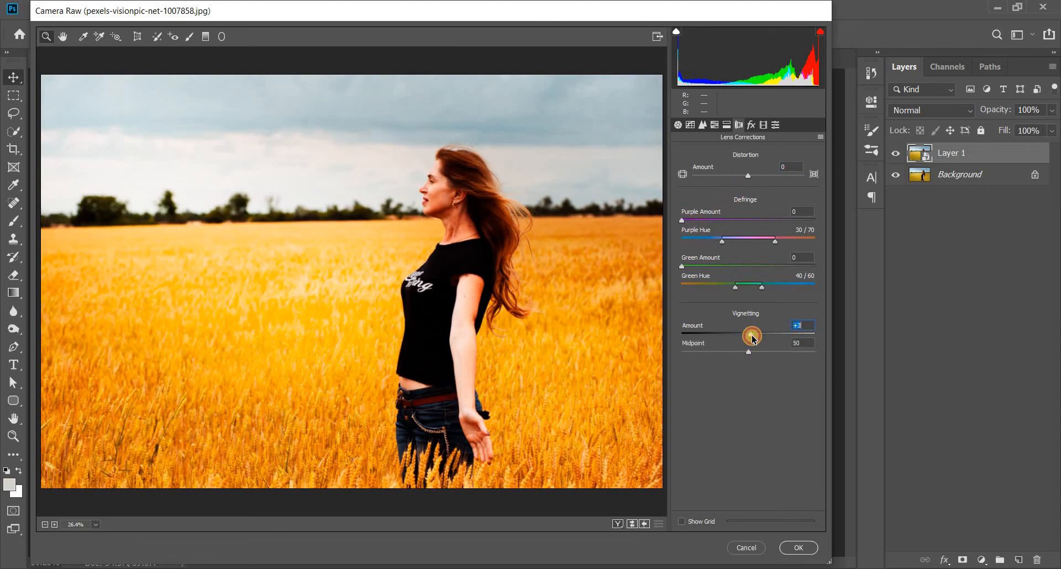
drag(729, 341, 712, 339)
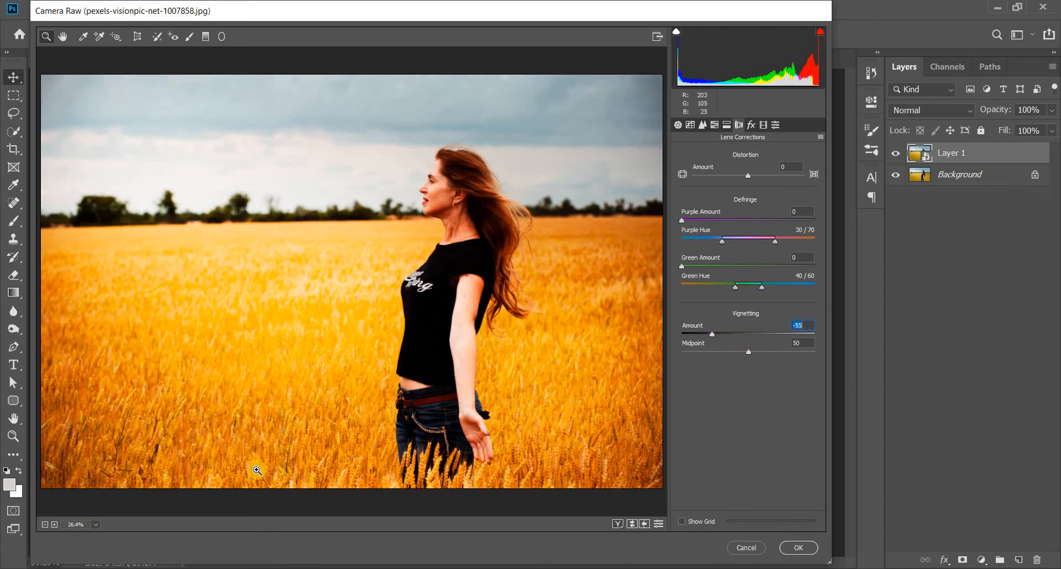
Step: Set the lens Vignetting Amount to +3 and apply the Camera Raw Filter after comparing the before and after views
drag(713, 339, 752, 343)
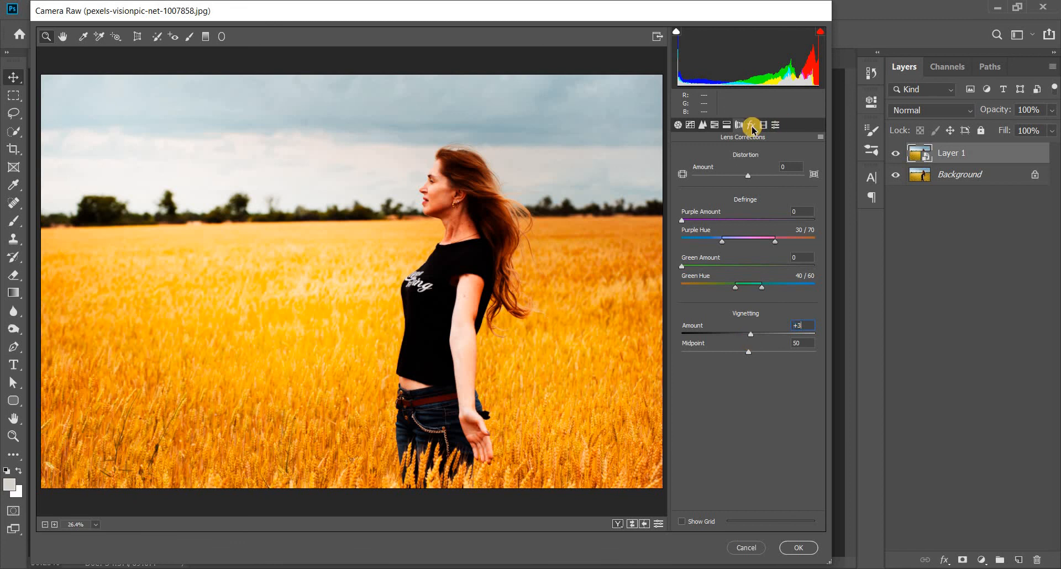
click(752, 126)
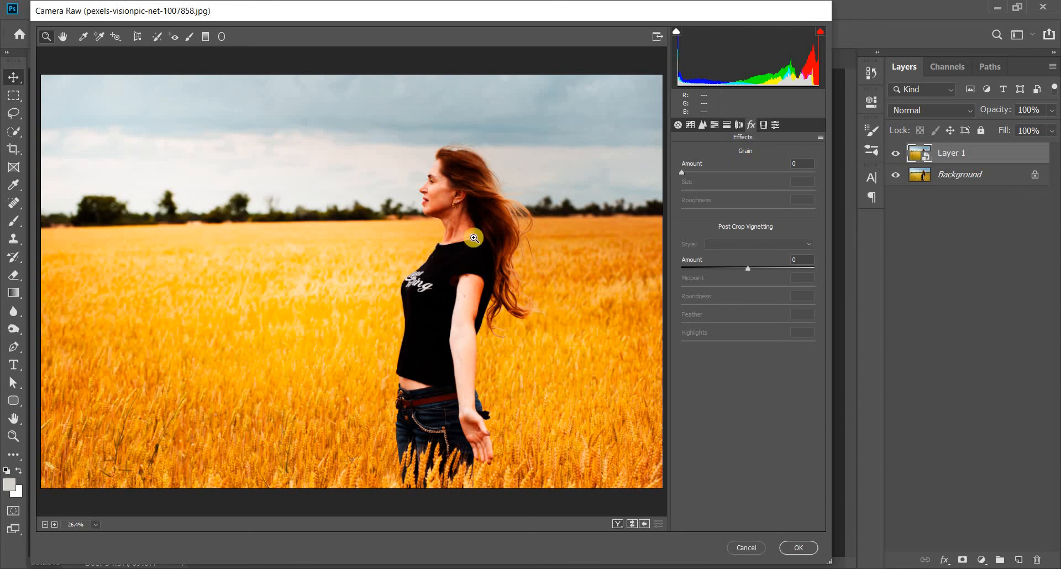
click(616, 522)
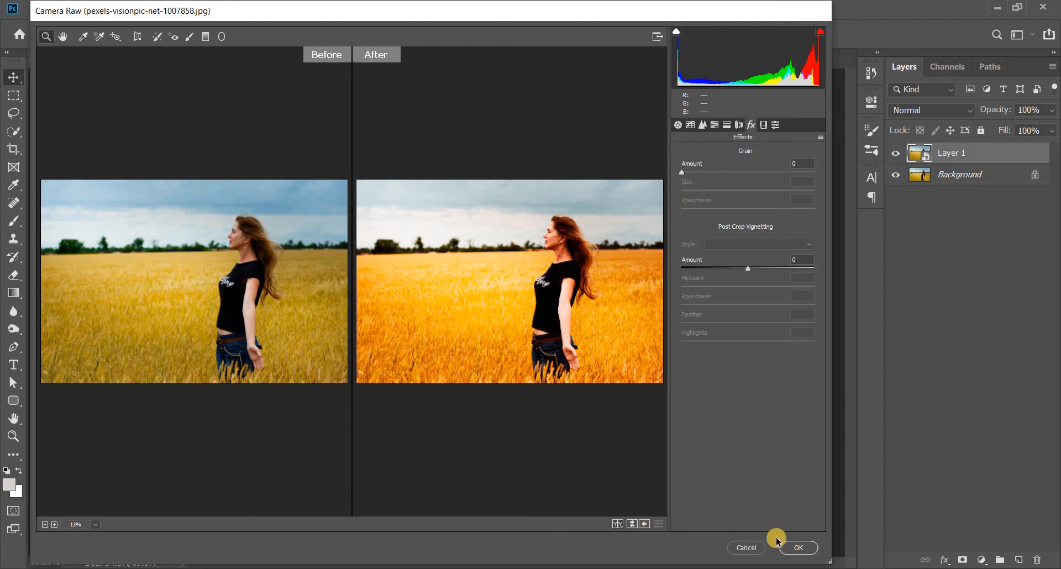
click(800, 547)
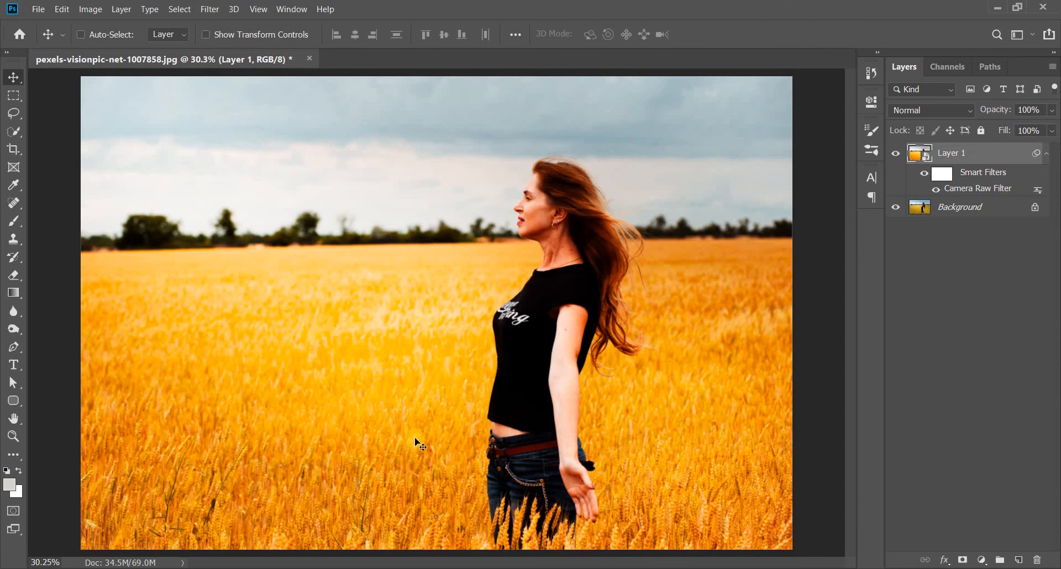
Step: Set the opacity of the Camera Raw smart filter on Layer 1 to 76% in its blending options, keeping Normal mode
double_click(1038, 193)
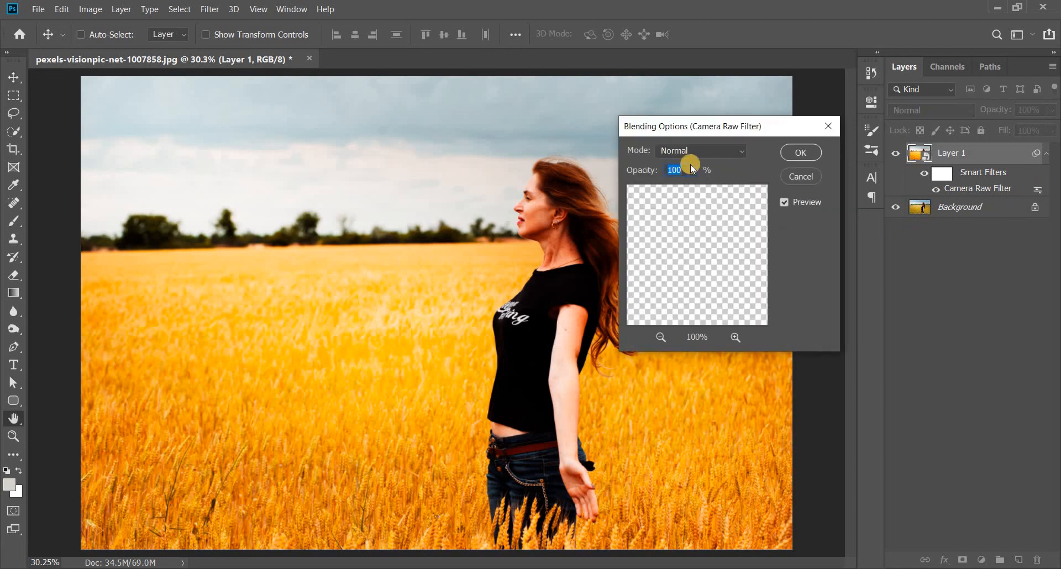
click(692, 169)
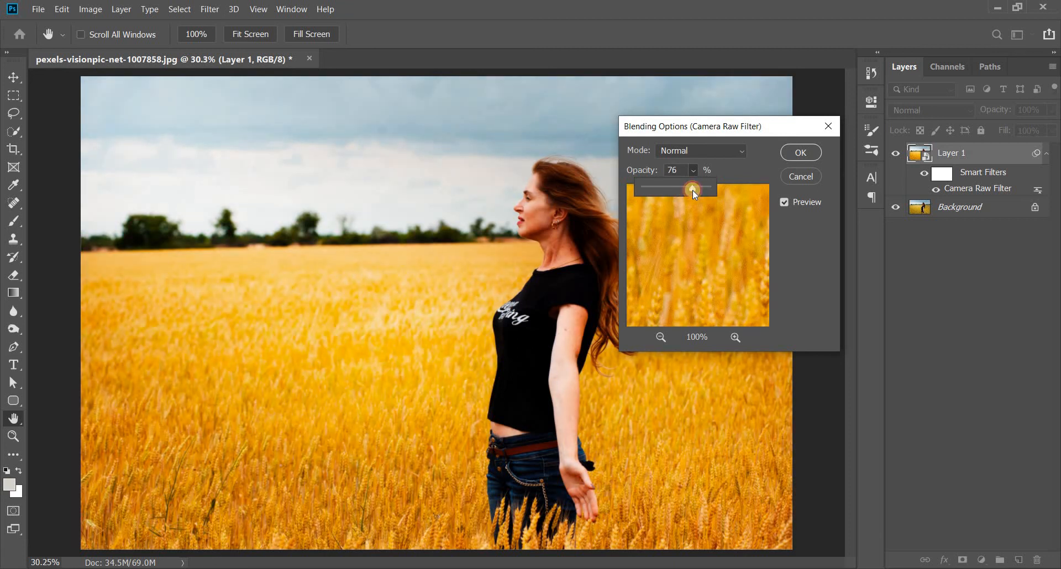
click(811, 157)
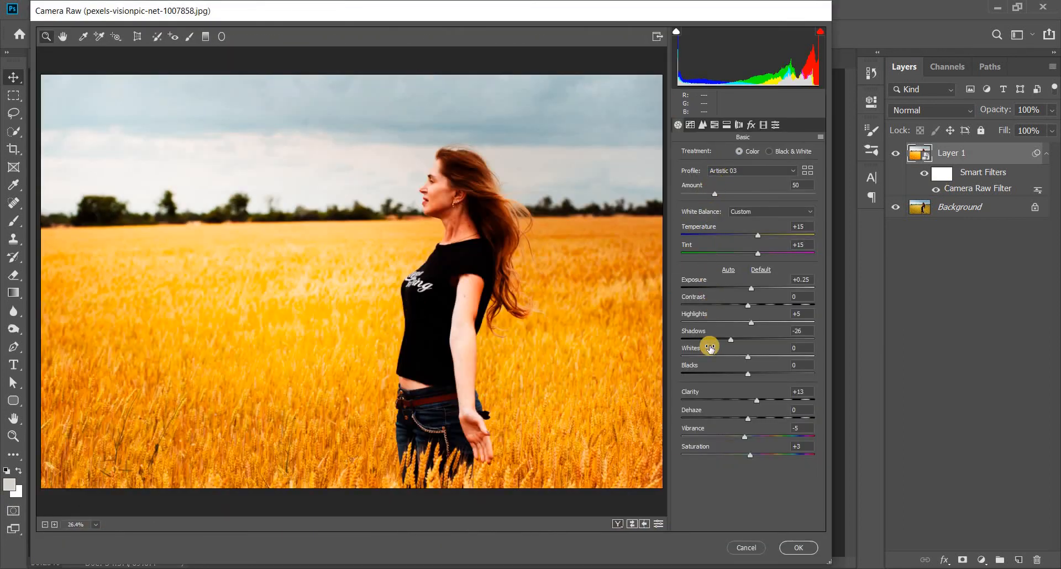
Step: Cancel the reopened Camera Raw settings and compare the graded photo with the original by toggling Layer 1's visibility, leaving it shown
click(742, 547)
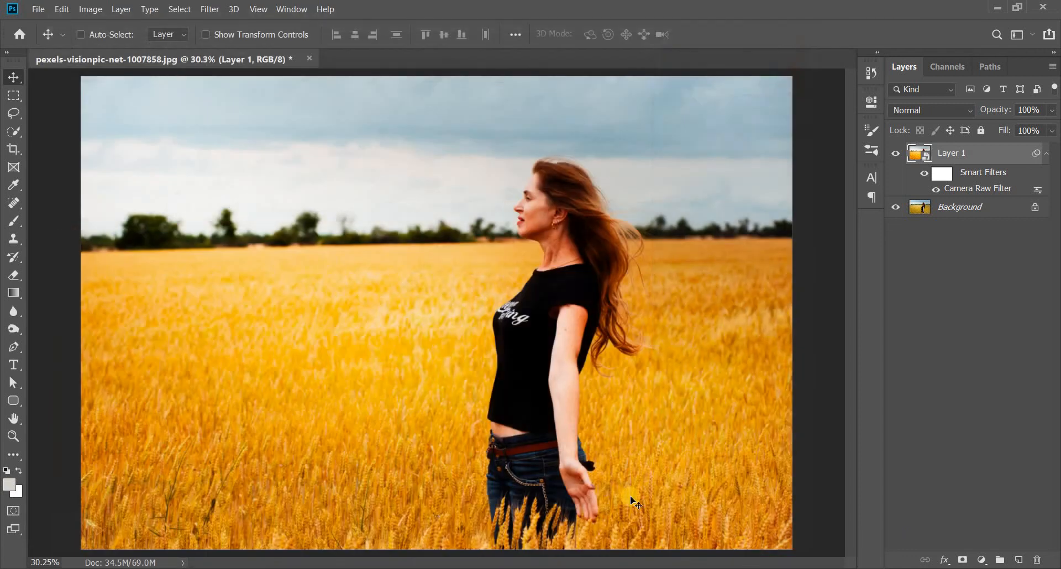
scroll(585, 487, down, 3)
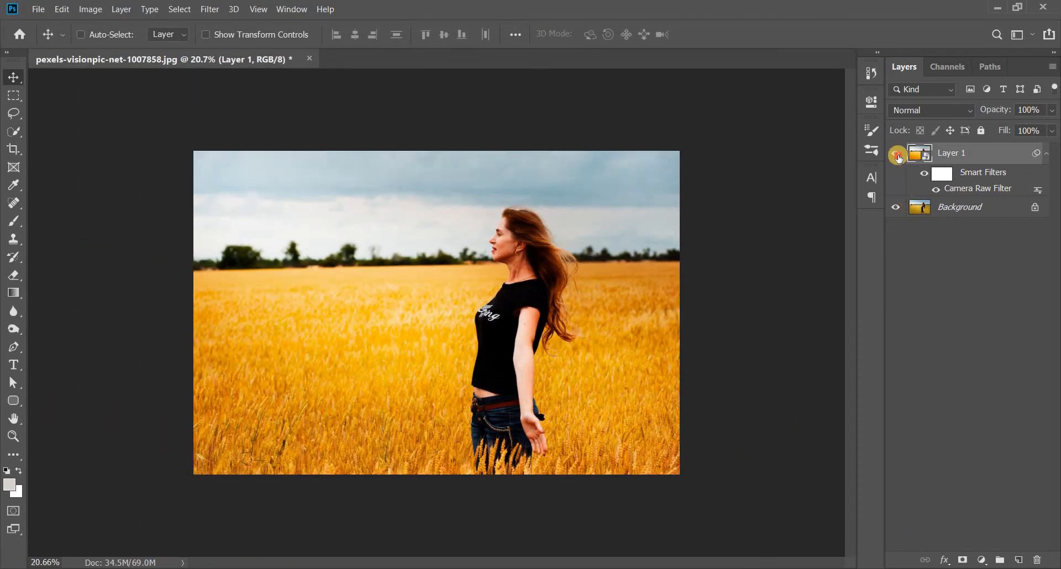
click(896, 154)
click(897, 156)
click(897, 156)
click(897, 156)
scroll(709, 431, up, 2)
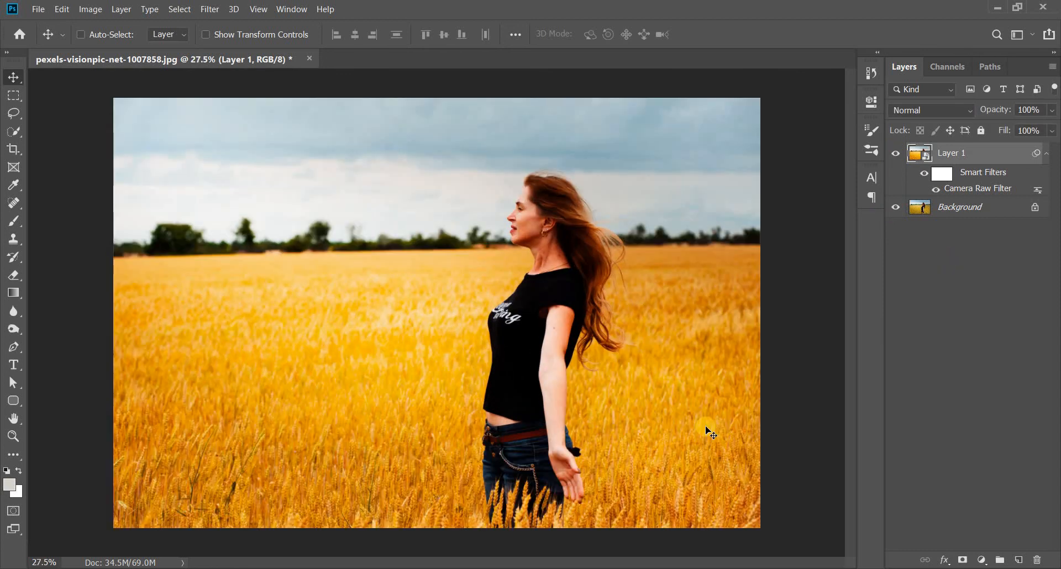